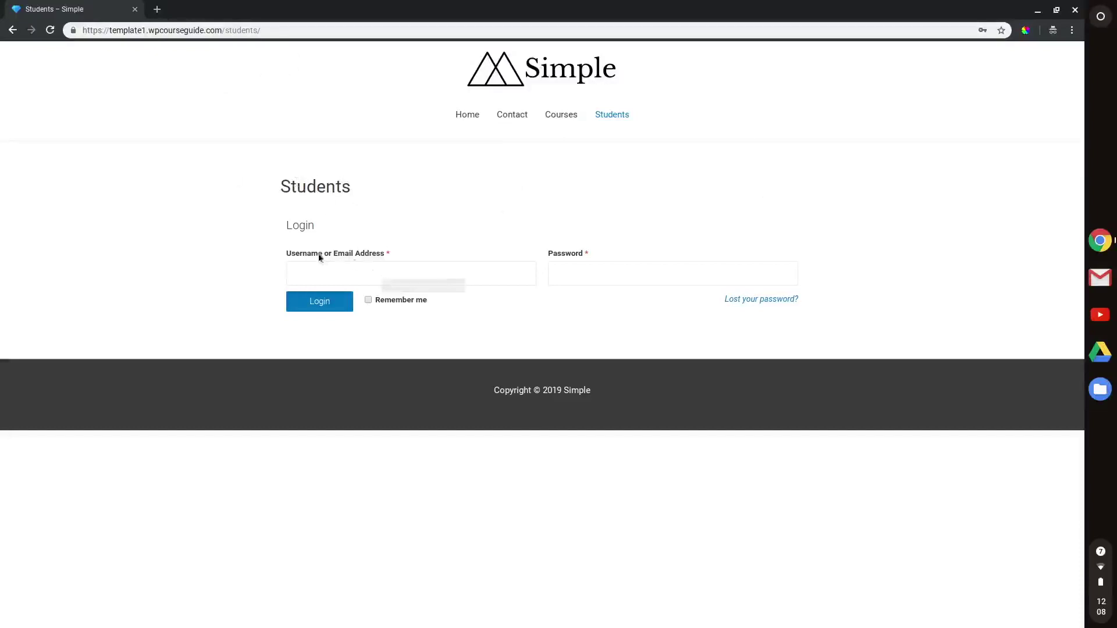
- Minimize the logged-out Chrome window that shows the LifterLMS login form
{"action": "left_click", "coordinate": [1037, 10]}
- Switch to the 'Elementor | Students' editor showing the [lifterlms_my_account] shortcode widget
{"action": "left_click", "coordinate": [342, 7]}
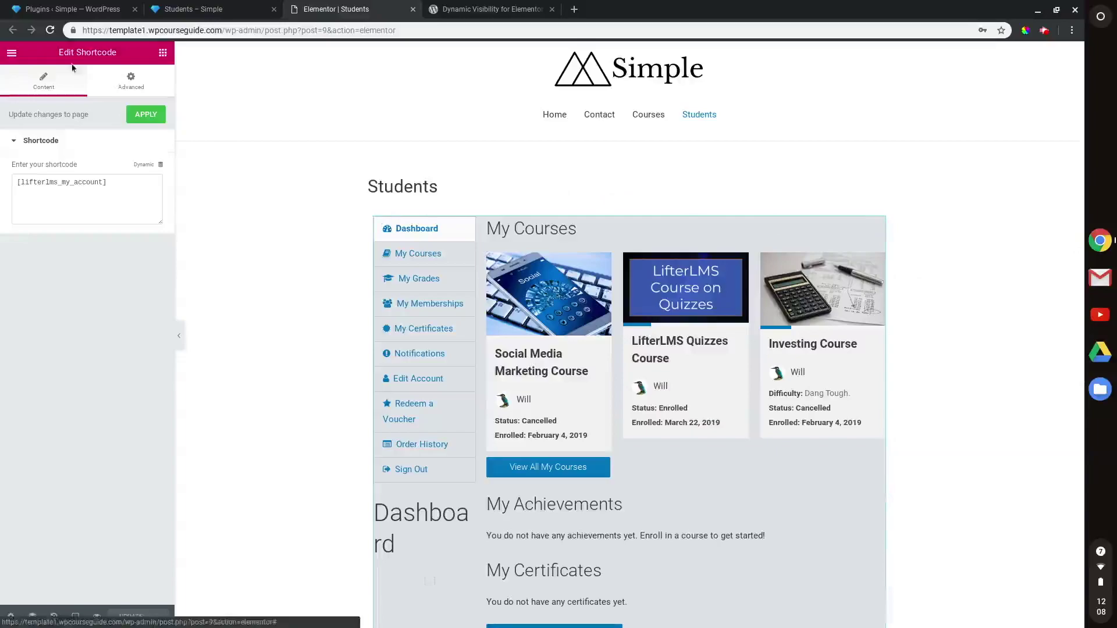
- Drag the Pro Login widget onto the Students page above the LifterLMS dashboard
{"action": "left_click", "coordinate": [11, 55]}
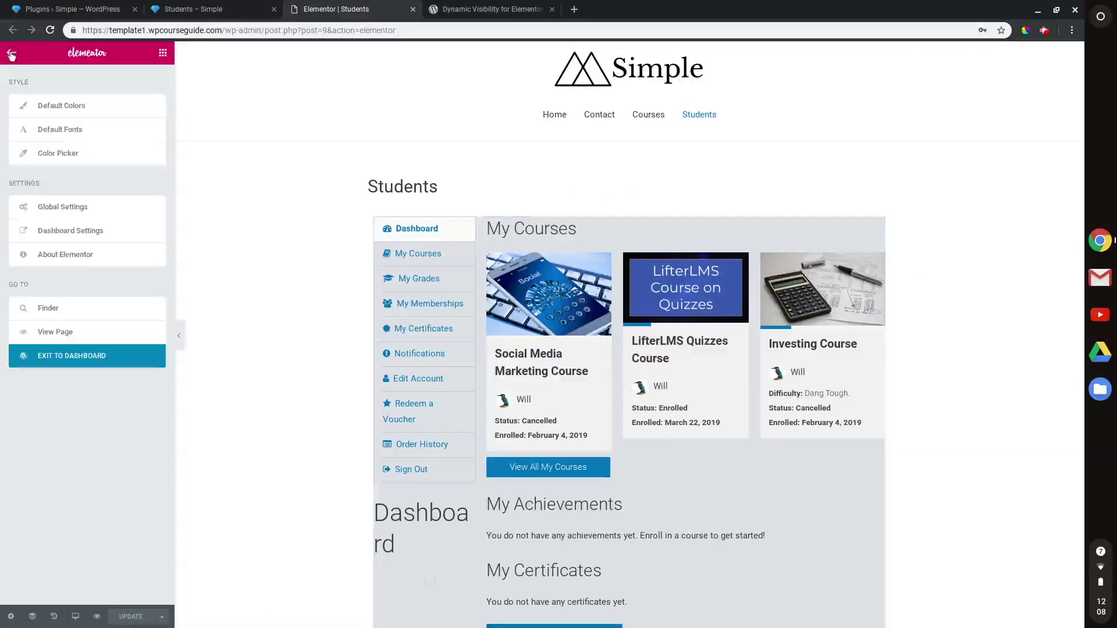
{"action": "left_click", "coordinate": [12, 52]}
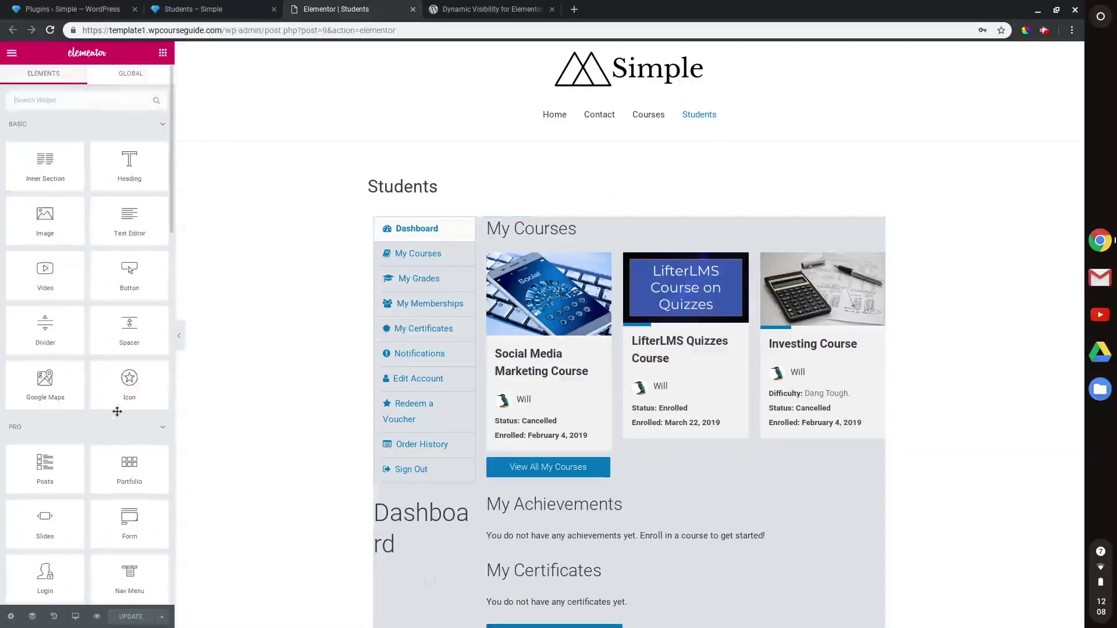
{"action": "scroll", "coordinate": [116, 407], "scroll_direction": "down", "scroll_amount": 1}
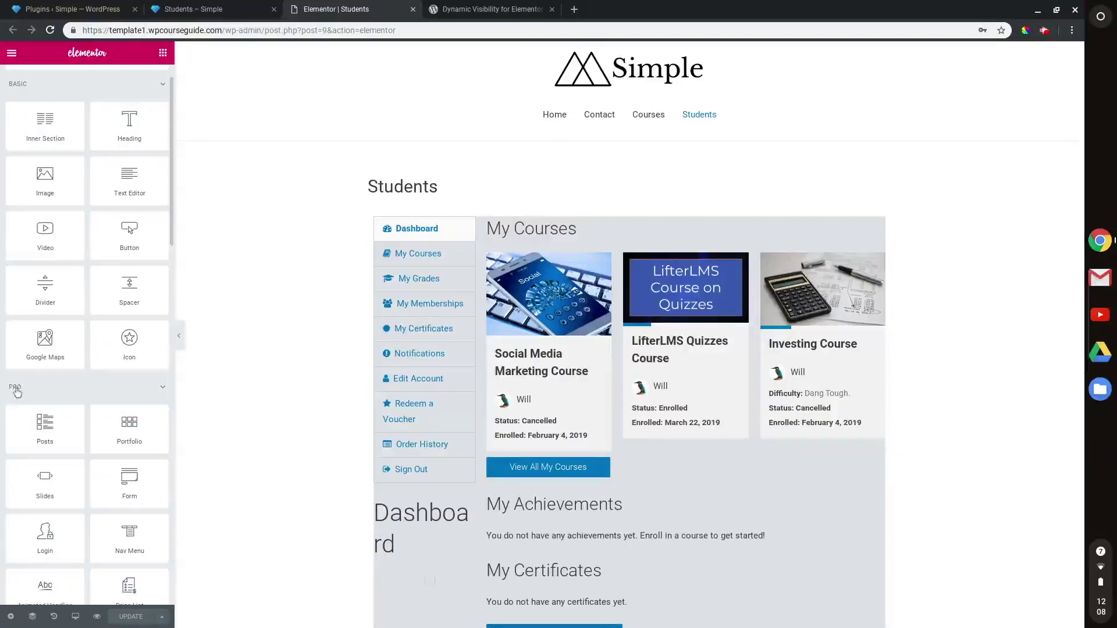
{"action": "scroll", "coordinate": [17, 393], "scroll_direction": "down", "scroll_amount": 3}
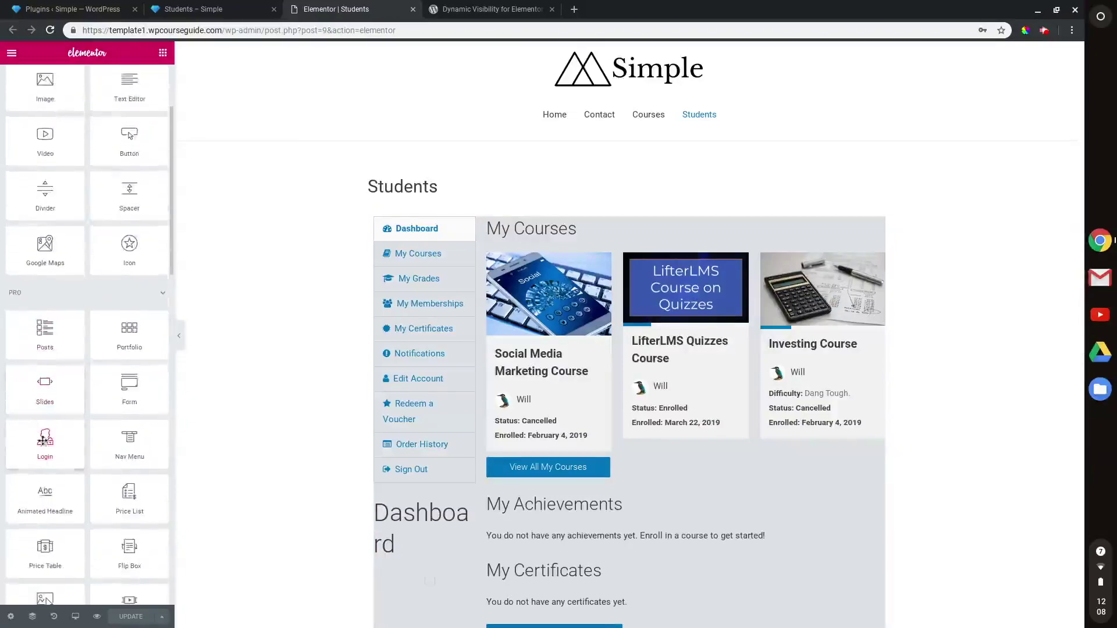
{"action": "left_click_drag", "start_coordinate": [43, 440], "coordinate": [387, 280]}
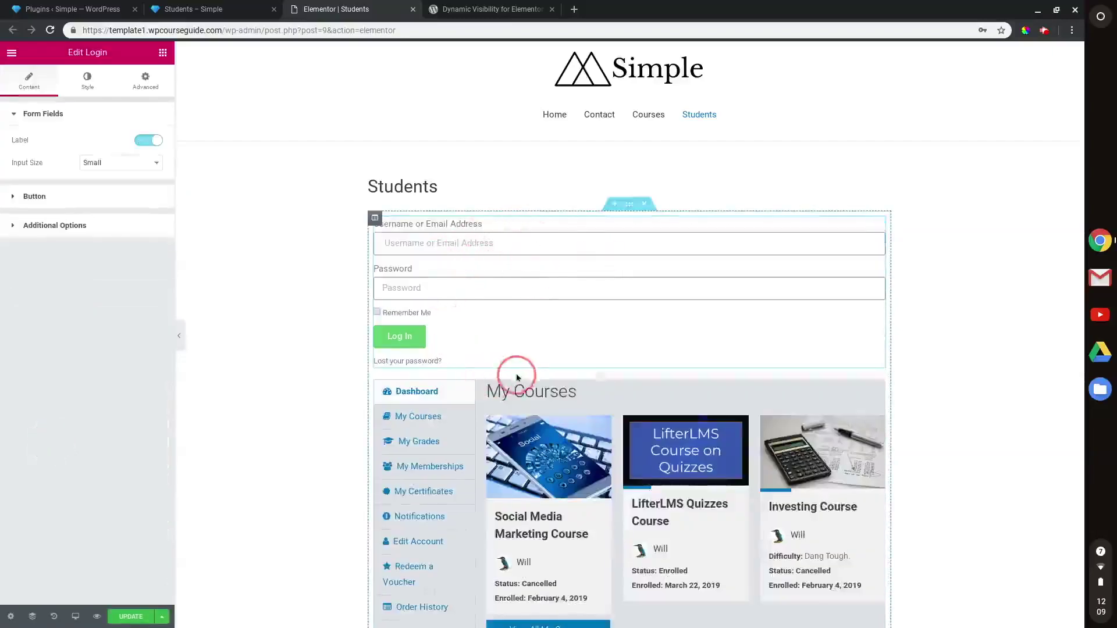
- Set the Login widget's button alignment to Center
{"action": "left_click", "coordinate": [270, 294]}
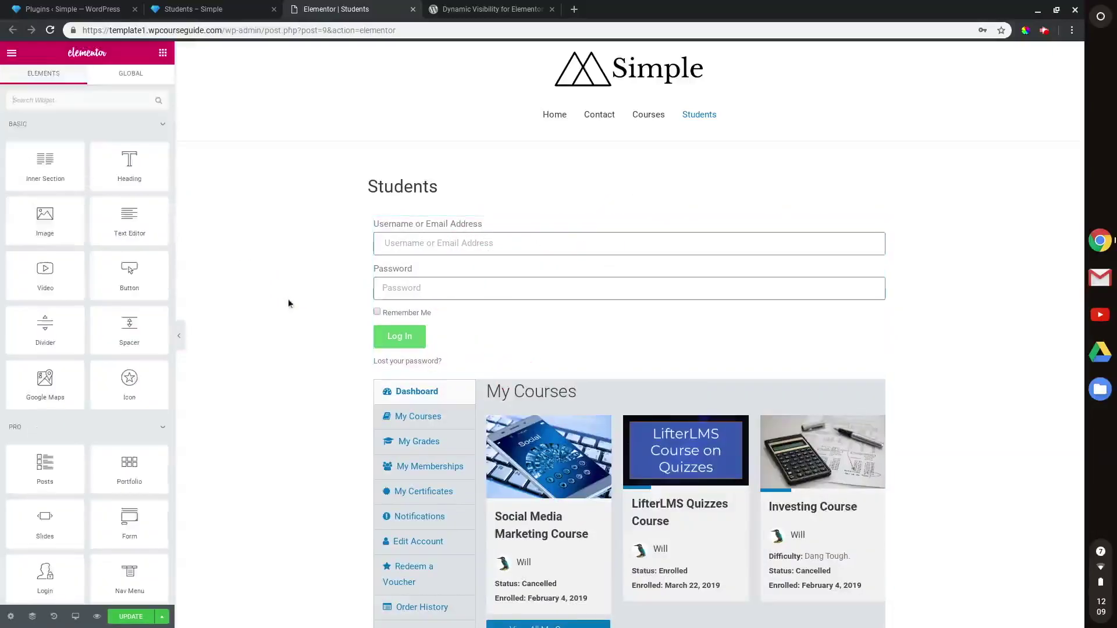
{"action": "left_click", "coordinate": [523, 329]}
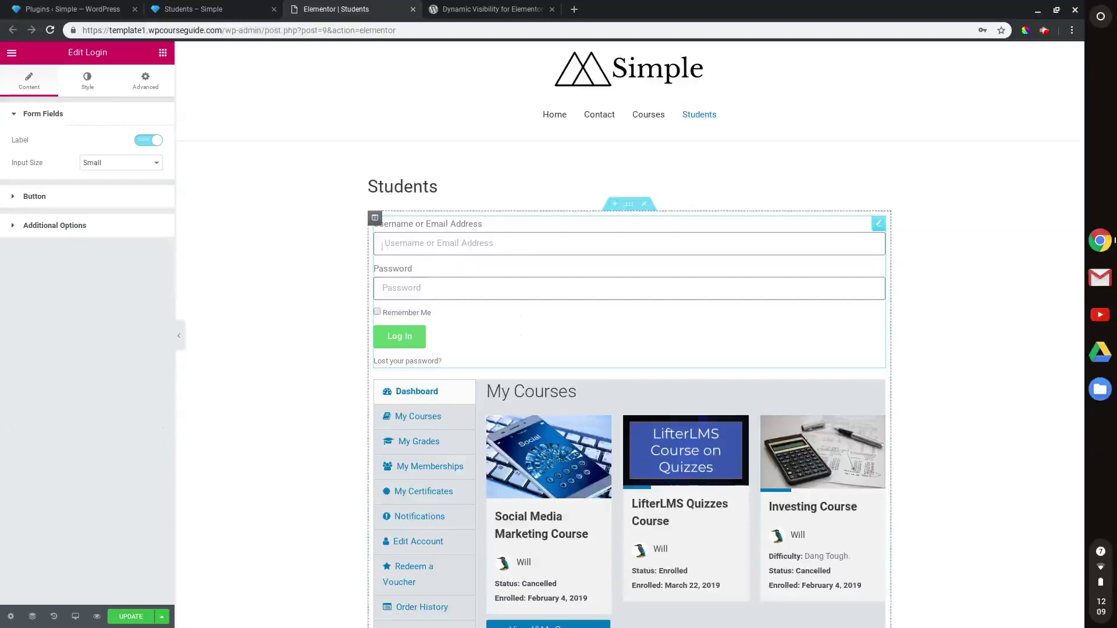
{"action": "left_click", "coordinate": [34, 198]}
{"action": "left_click", "coordinate": [68, 239]}
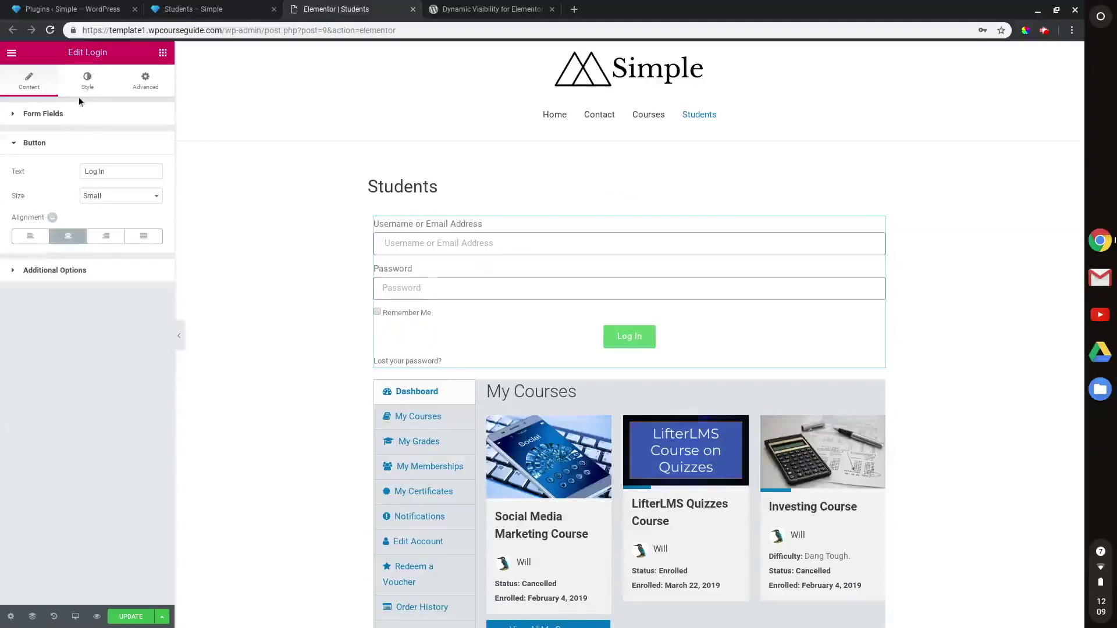
- Style the Log In button with a black background and #6ec1e4 text, then save with UPDATE
{"action": "left_click", "coordinate": [87, 80]}
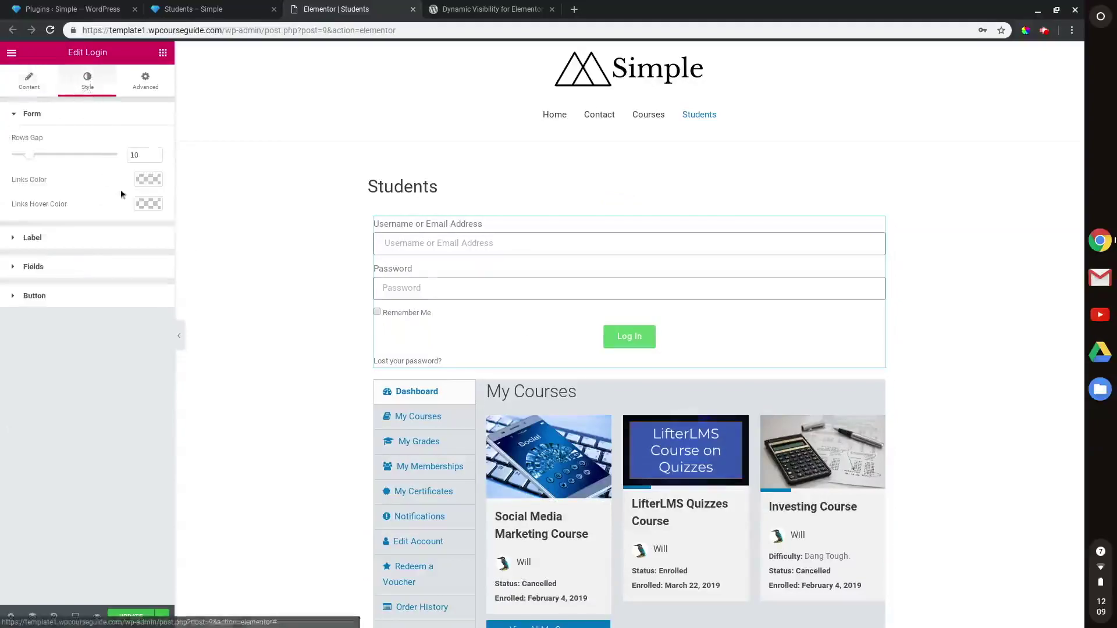
{"action": "left_click", "coordinate": [71, 293]}
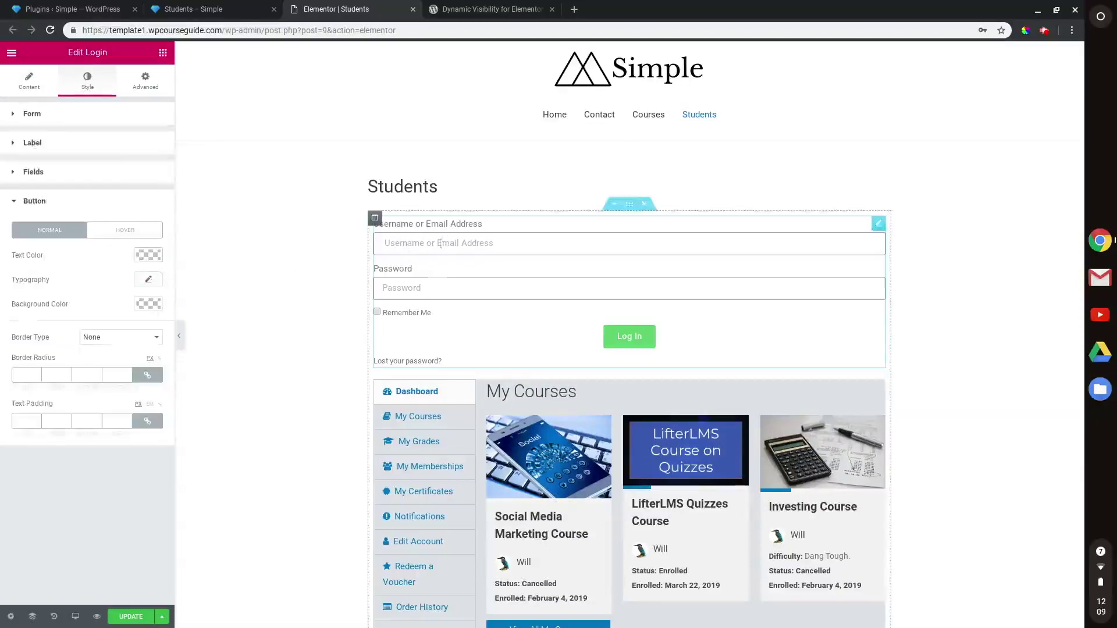
{"action": "left_click", "coordinate": [140, 303]}
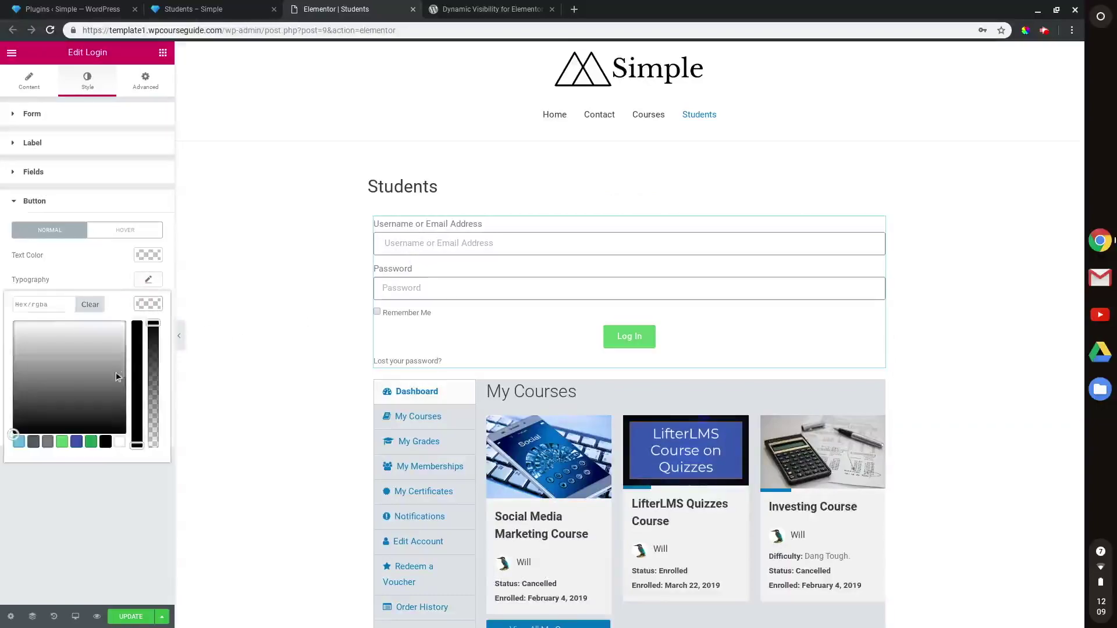
{"action": "mouse_move", "coordinate": [117, 377]}
{"action": "left_mouse_down"}
{"action": "mouse_move", "coordinate": [8, 428]}
{"action": "mouse_move", "coordinate": [9, 452]}
{"action": "left_mouse_up"}
{"action": "left_click", "coordinate": [148, 254]}
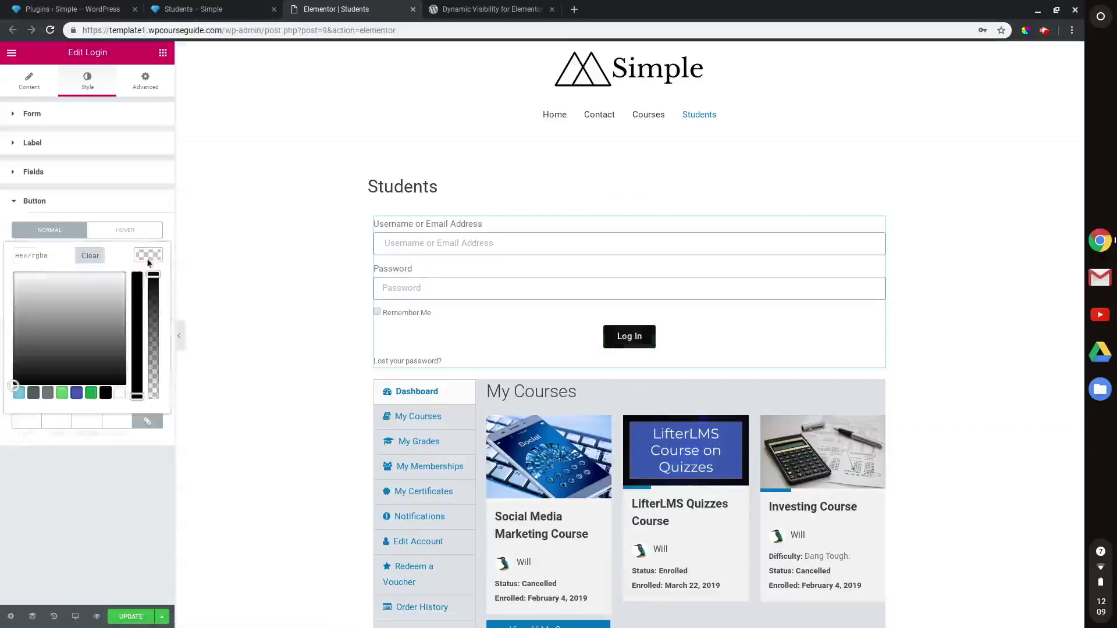
{"action": "left_click", "coordinate": [21, 394]}
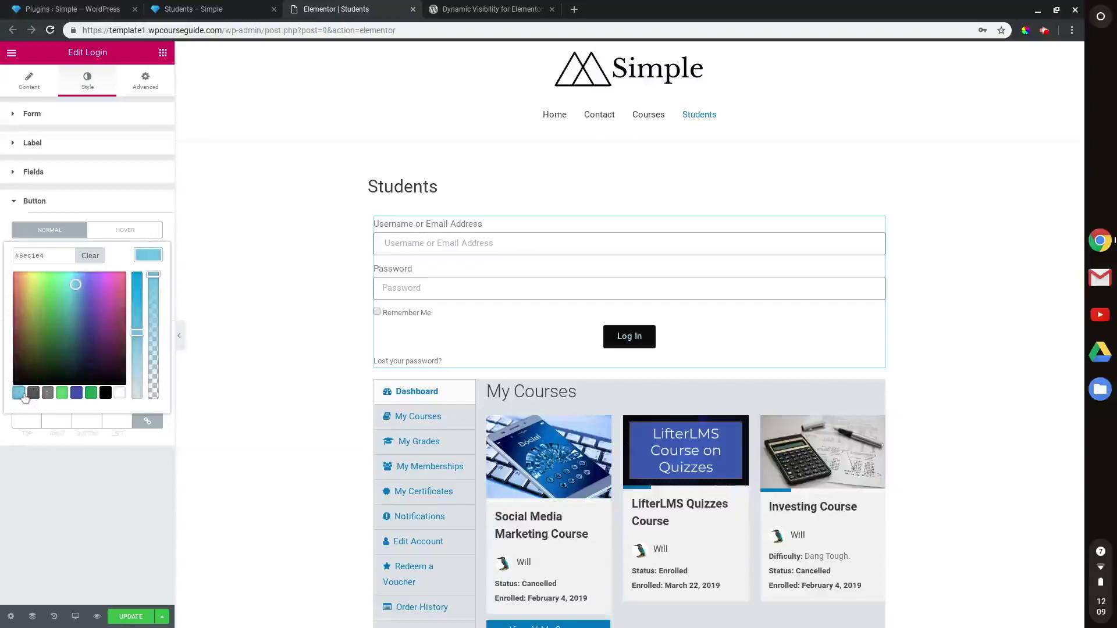
{"action": "left_click", "coordinate": [158, 253]}
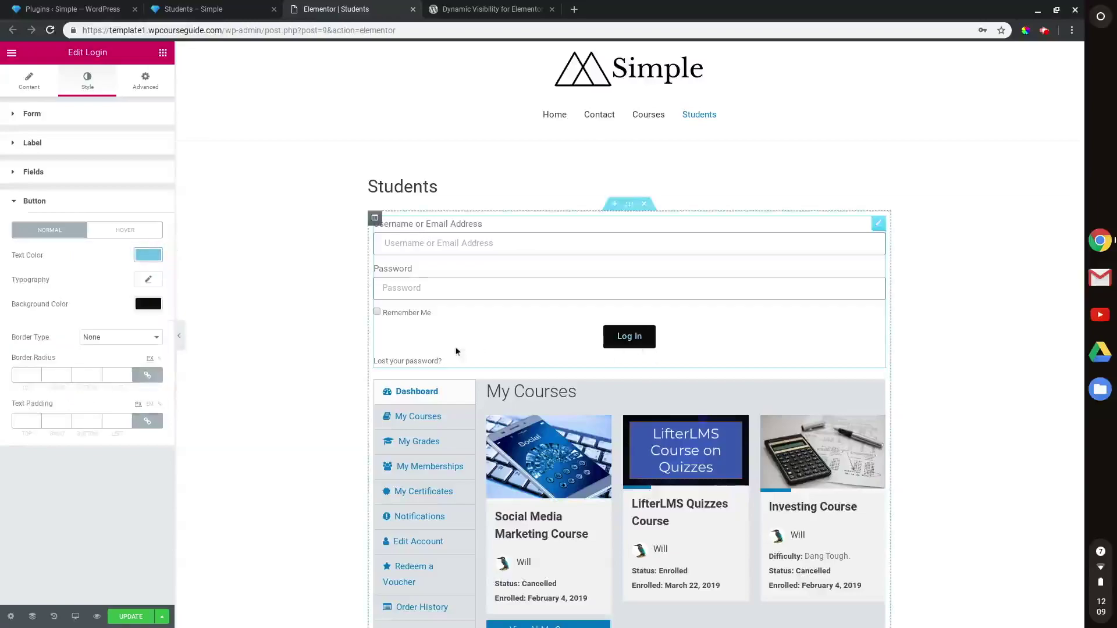
{"action": "left_click", "coordinate": [130, 617]}
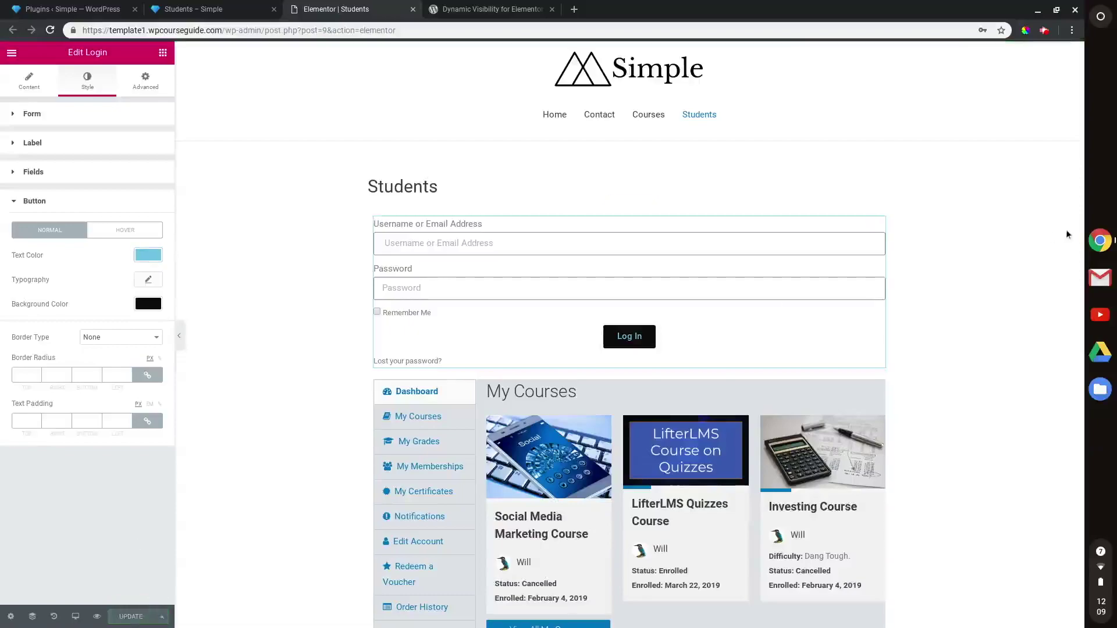
{"action": "left_click", "coordinate": [1099, 240]}
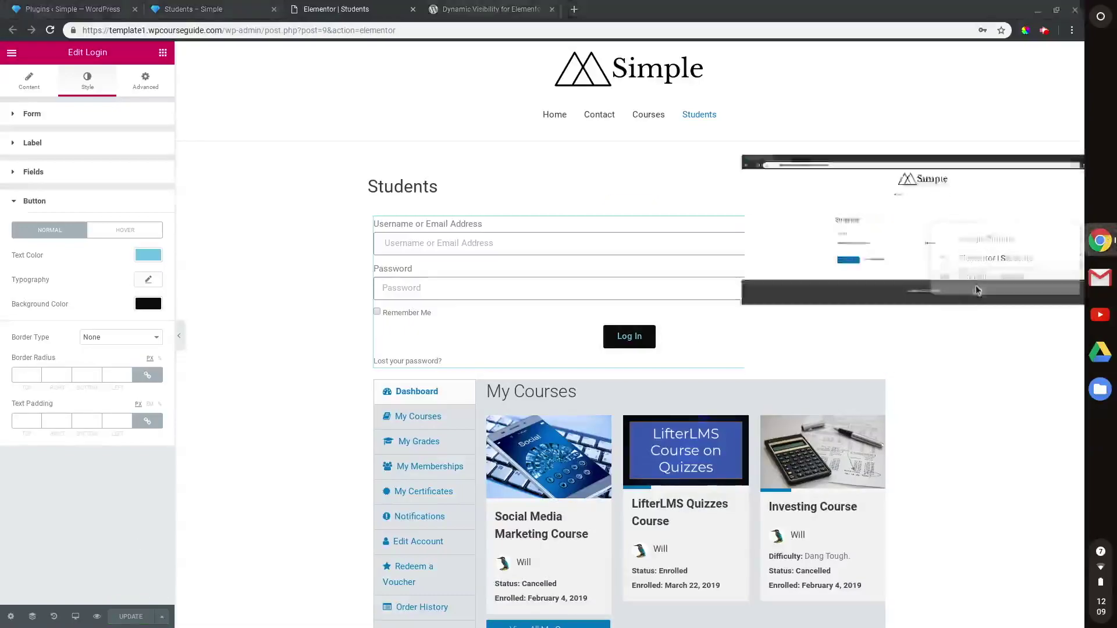
- Reload the logged-out Students window to see both login forms, then minimize it
{"action": "left_click", "coordinate": [977, 277]}
{"action": "left_click", "coordinate": [50, 30]}
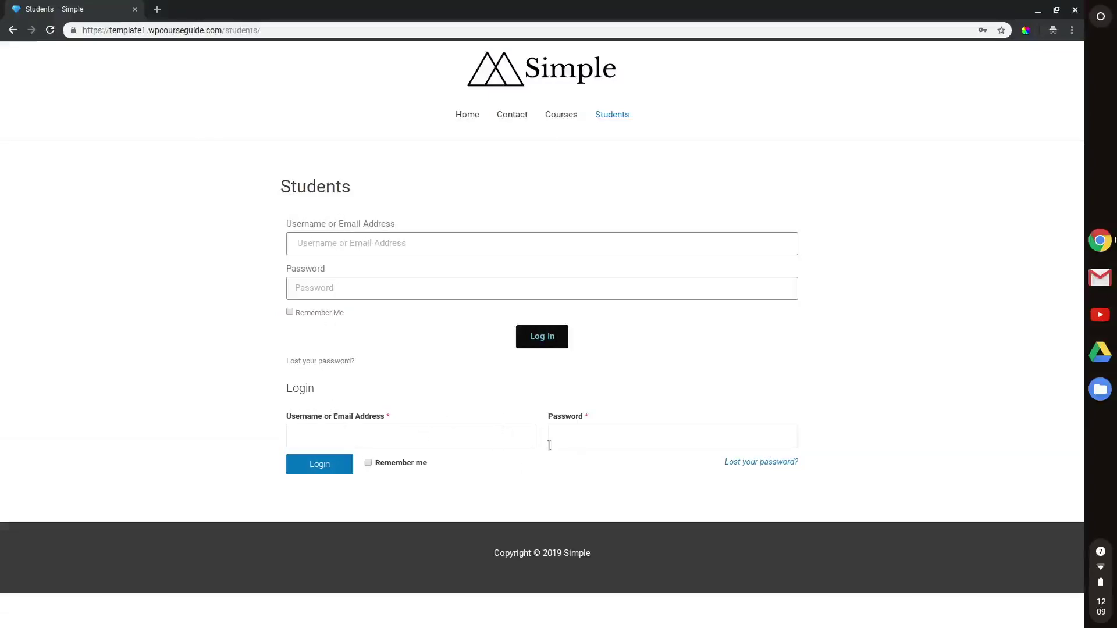
{"action": "left_click", "coordinate": [1037, 9]}
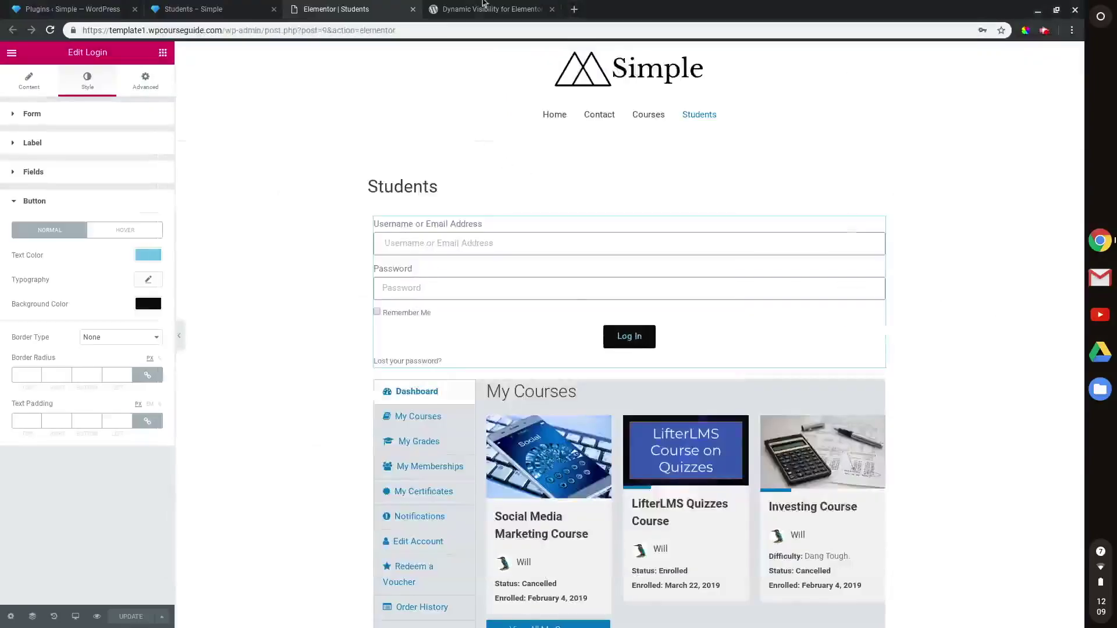
{"action": "left_click", "coordinate": [482, 6]}
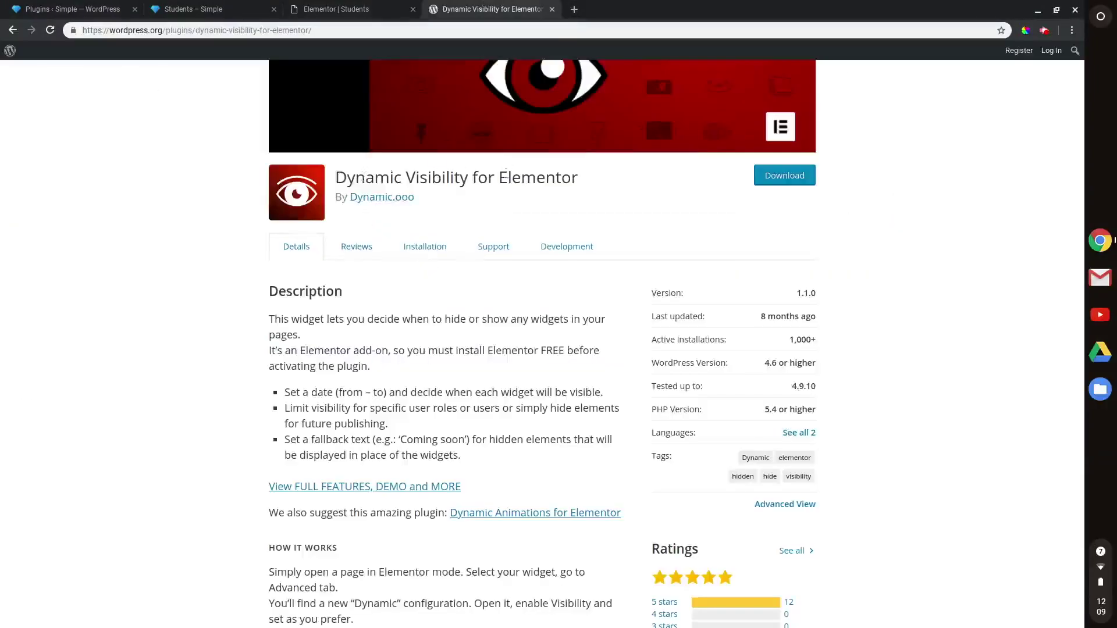
- Review the Dynamic Visibility for Elementor plugin description, then go to the installed Plugins list
{"action": "scroll", "coordinate": [403, 179], "scroll_direction": "down", "scroll_amount": 2}
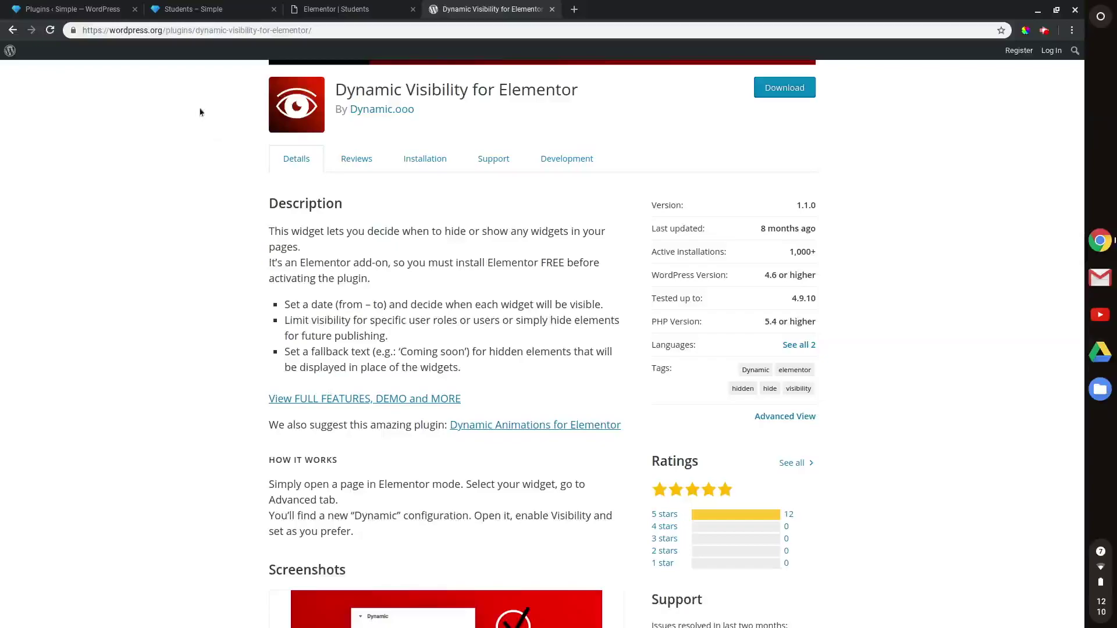
{"action": "left_click", "coordinate": [66, 9]}
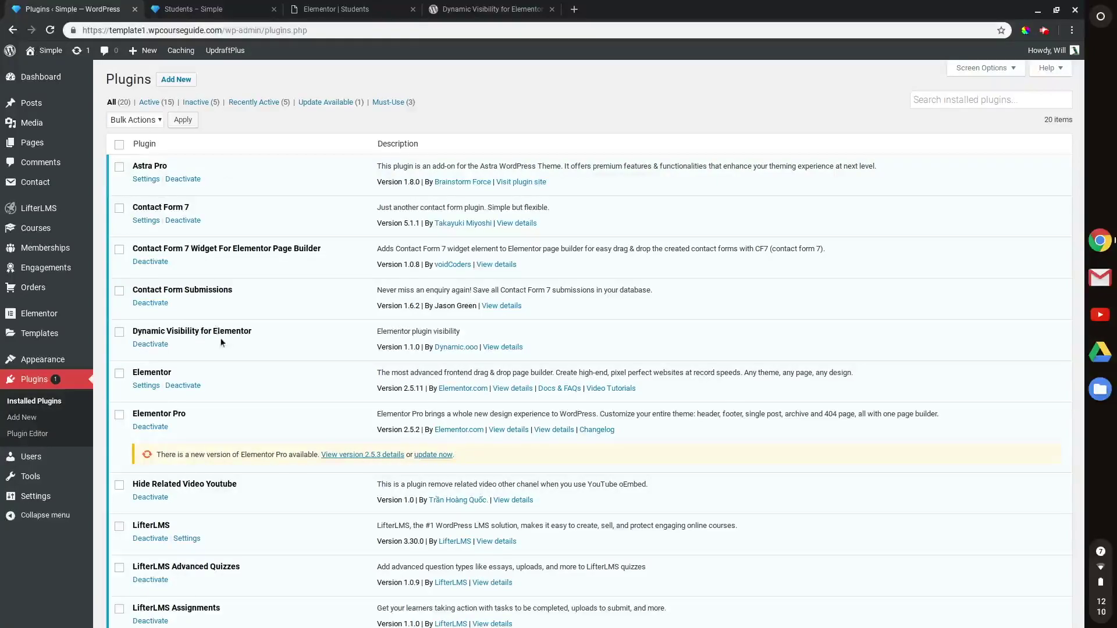
- Return to the Students editor and open the [lifterlms_my_account] widget's settings
{"action": "left_click", "coordinate": [285, 4]}
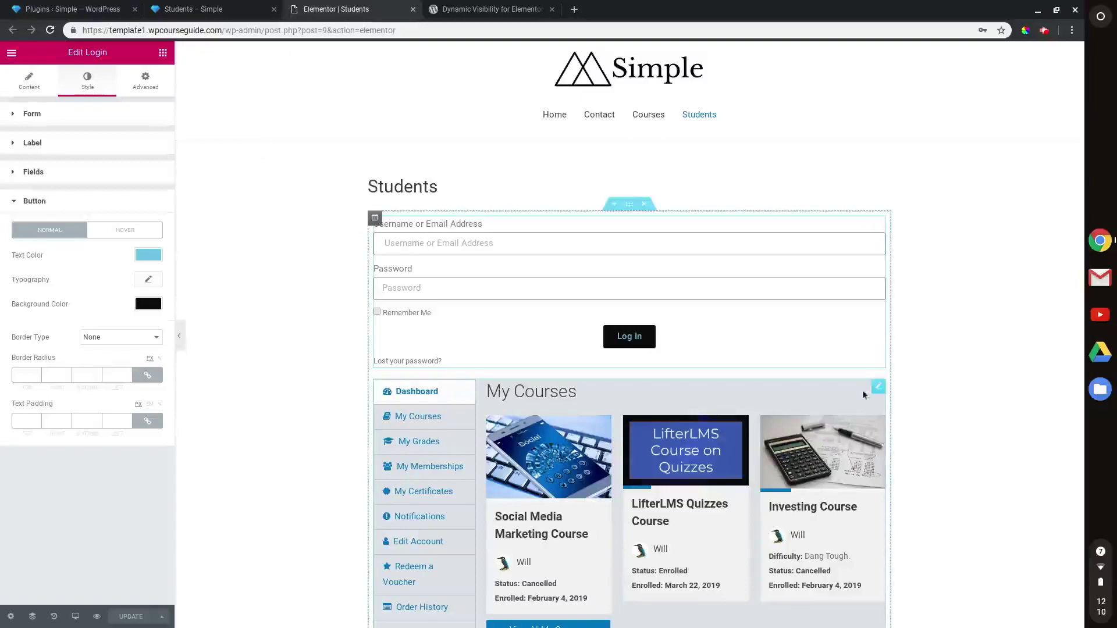
{"action": "left_click", "coordinate": [878, 386]}
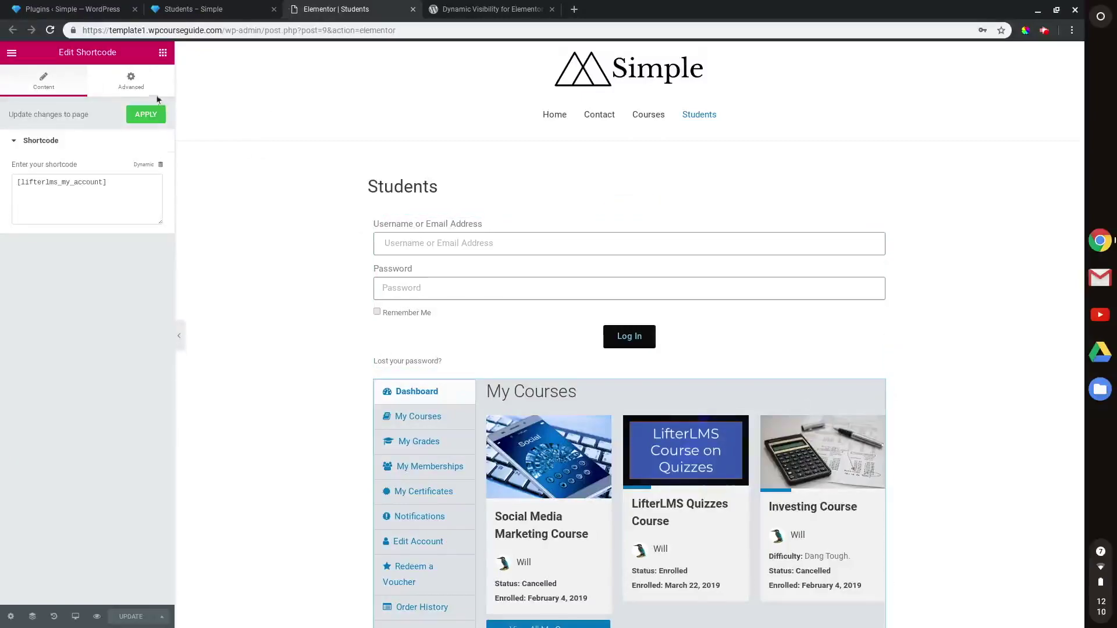
- Expand the shortcode widget's Advanced > Dynamic visibility section, briefly checking the Plugins list
{"action": "left_click", "coordinate": [131, 82]}
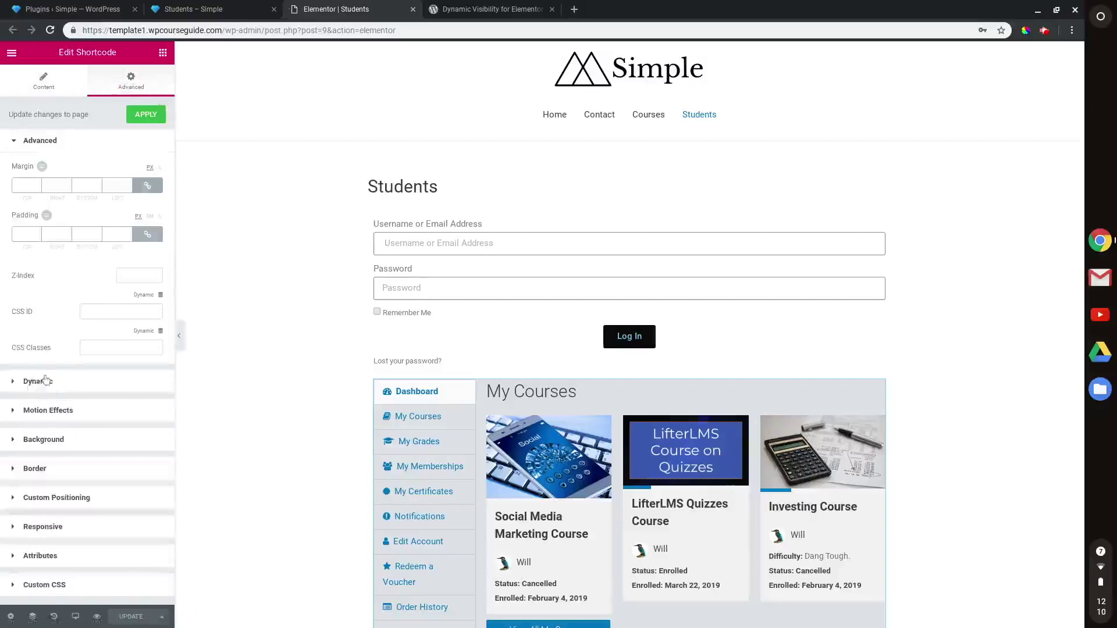
{"action": "left_click", "coordinate": [40, 382]}
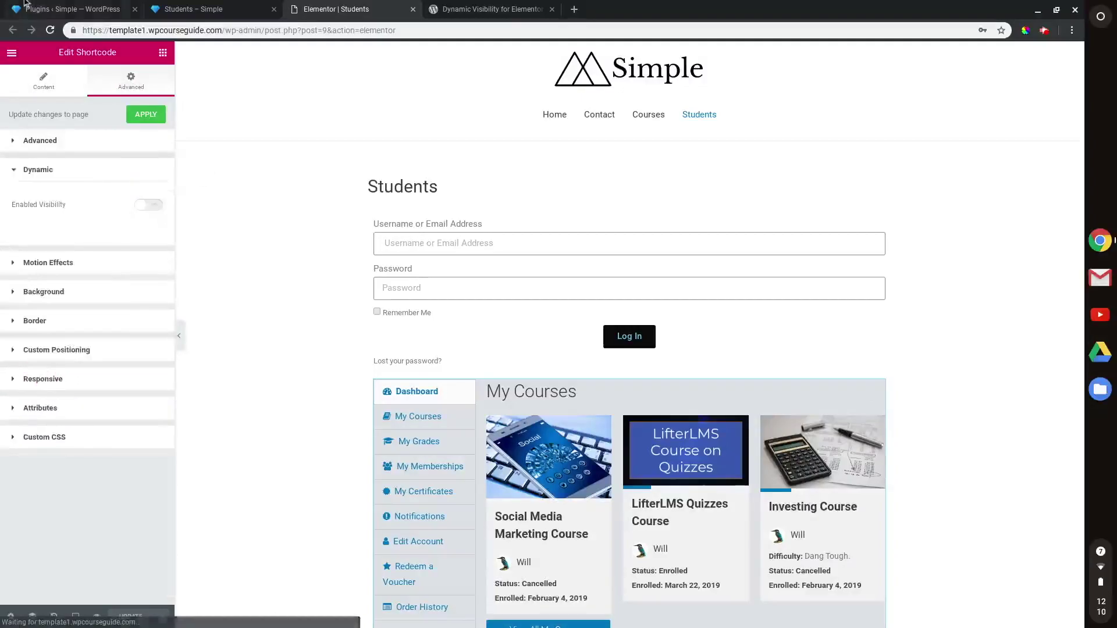
{"action": "left_click", "coordinate": [26, 5]}
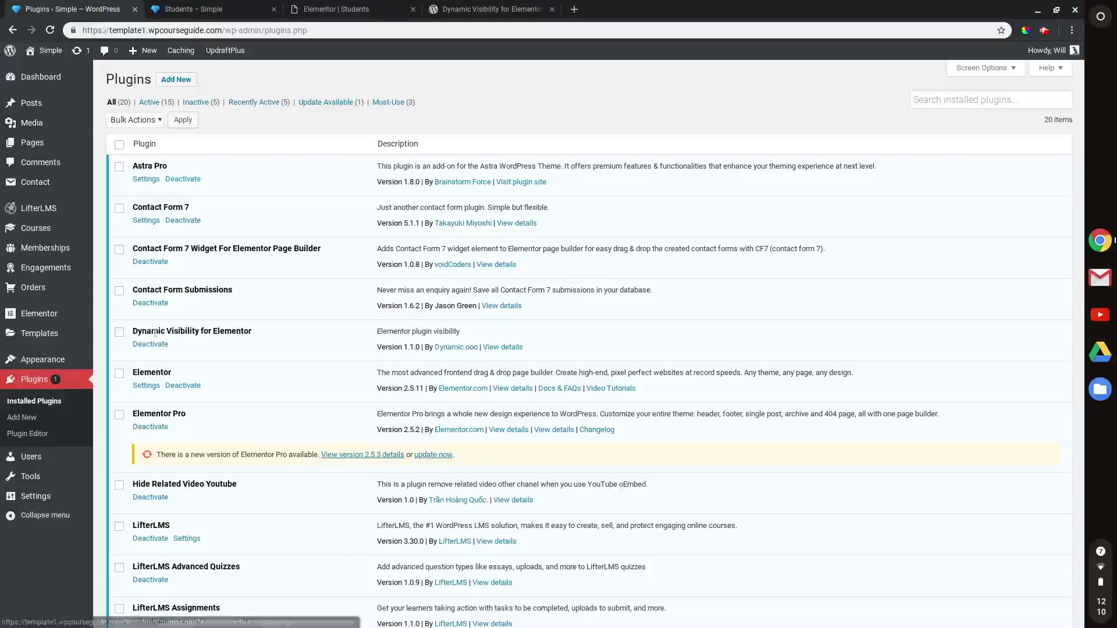
{"action": "left_click", "coordinate": [322, 5]}
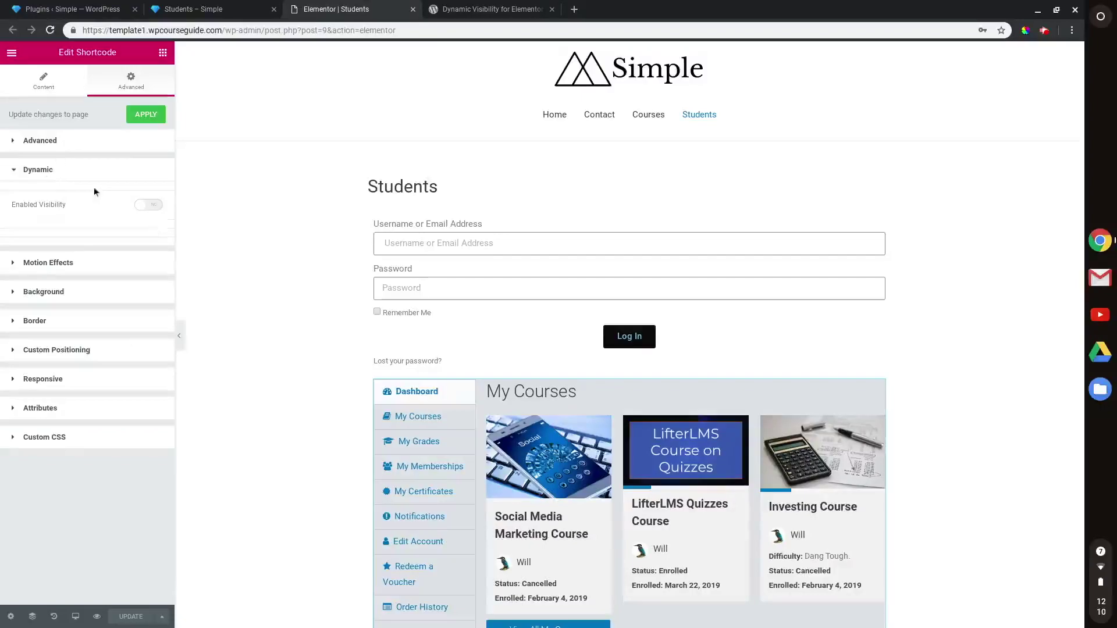
- Switch on Enabled Visibility and turn off Visible by Everyone for the dashboard widget
{"action": "left_click", "coordinate": [148, 204]}
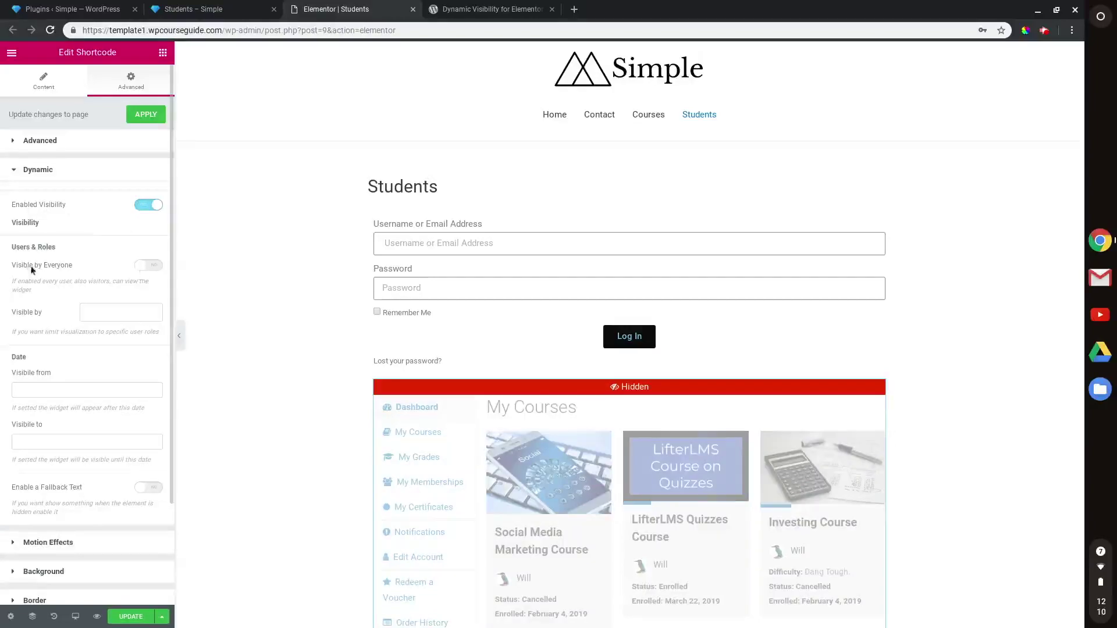
{"action": "left_click", "coordinate": [155, 264]}
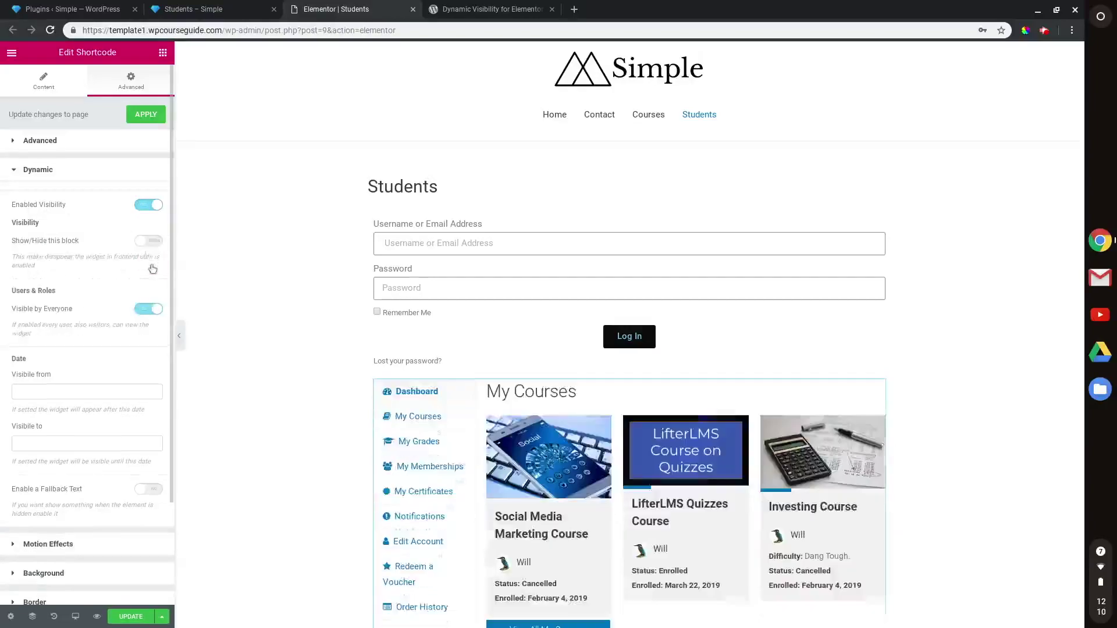
{"action": "left_click", "coordinate": [156, 310]}
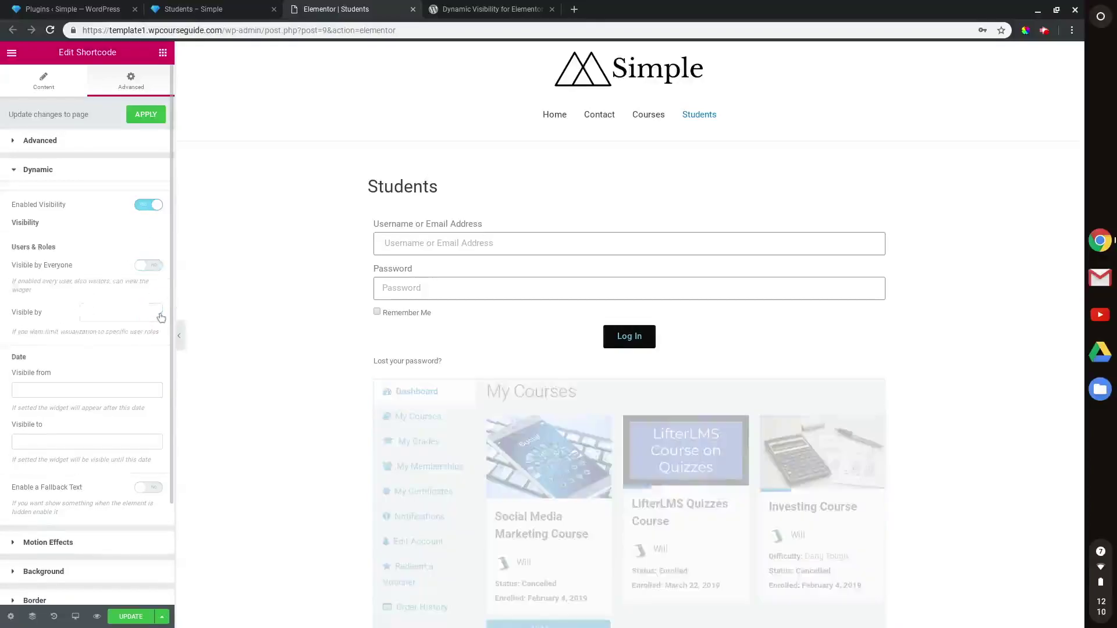
{"action": "left_click", "coordinate": [99, 309]}
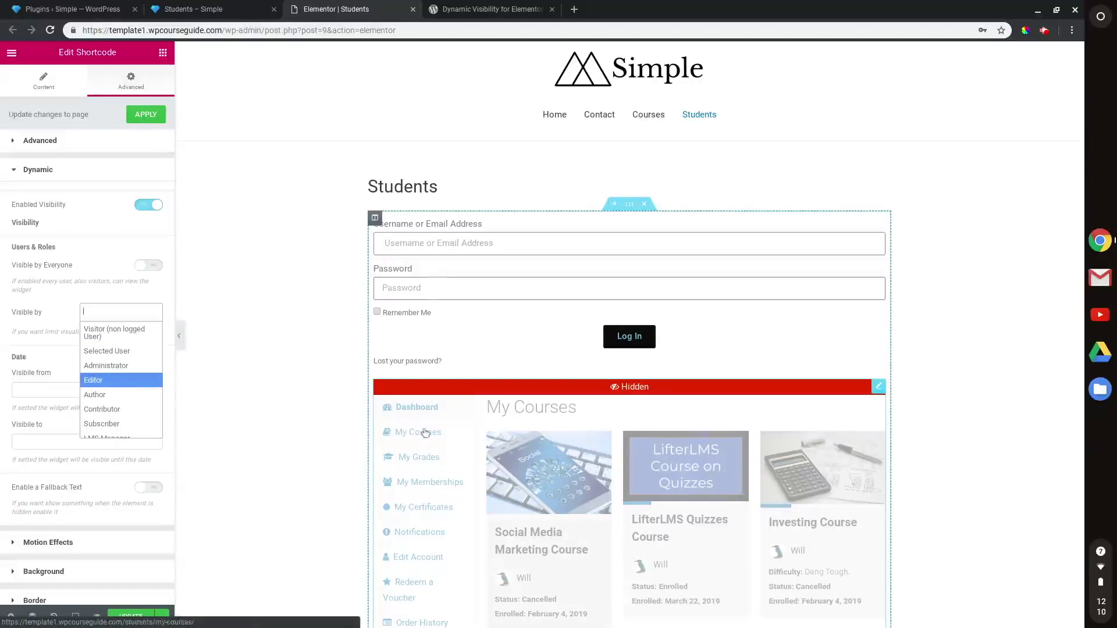
- Add Administrator, Editor, Author, Contributor and Student under Visible by
{"action": "left_click", "coordinate": [120, 365]}
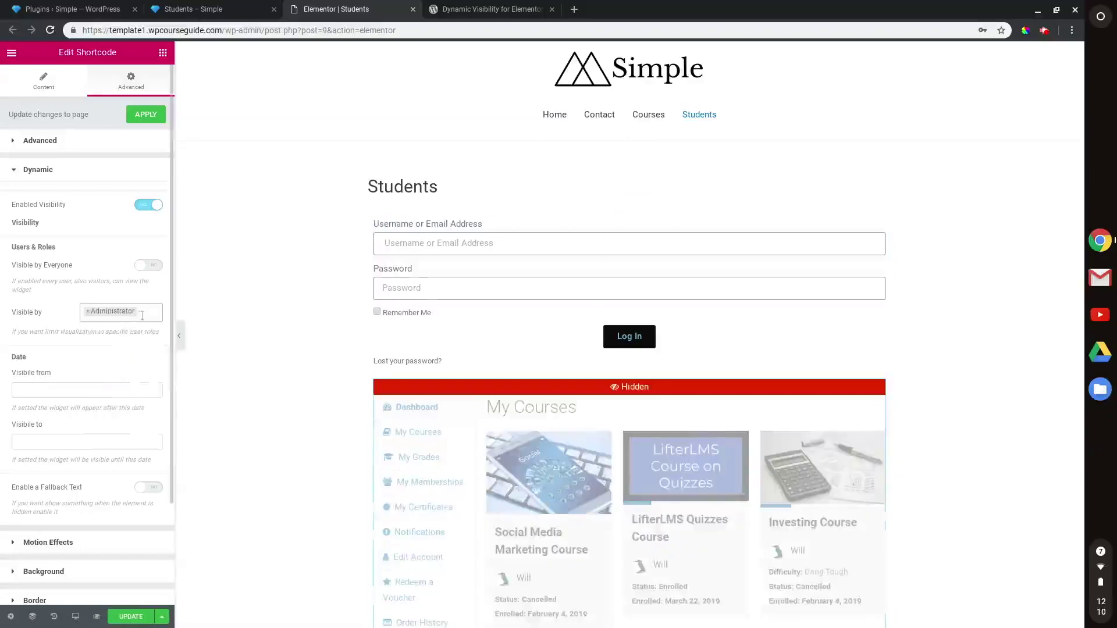
{"action": "left_click", "coordinate": [120, 380]}
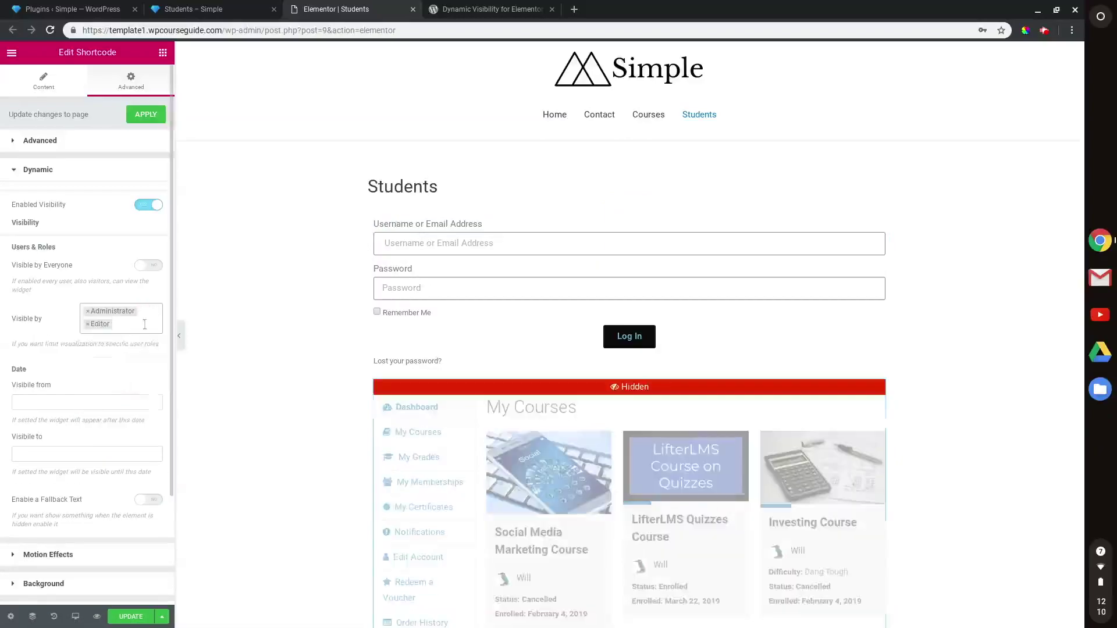
{"action": "left_click", "coordinate": [119, 406]}
{"action": "left_click", "coordinate": [156, 325]}
{"action": "left_click", "coordinate": [111, 386]}
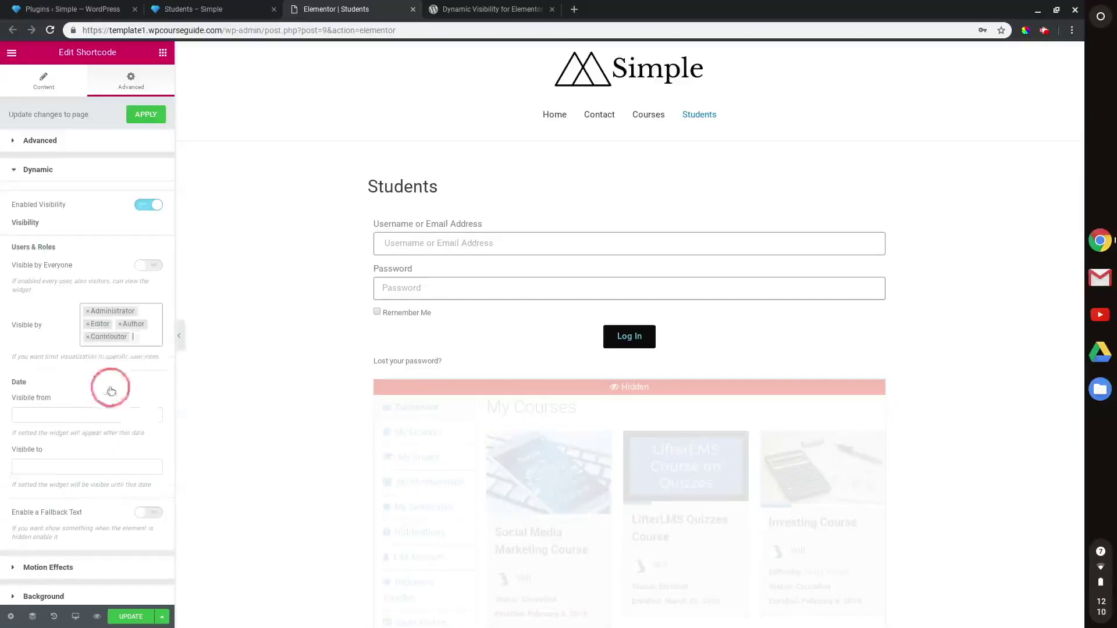
{"action": "left_click", "coordinate": [143, 346]}
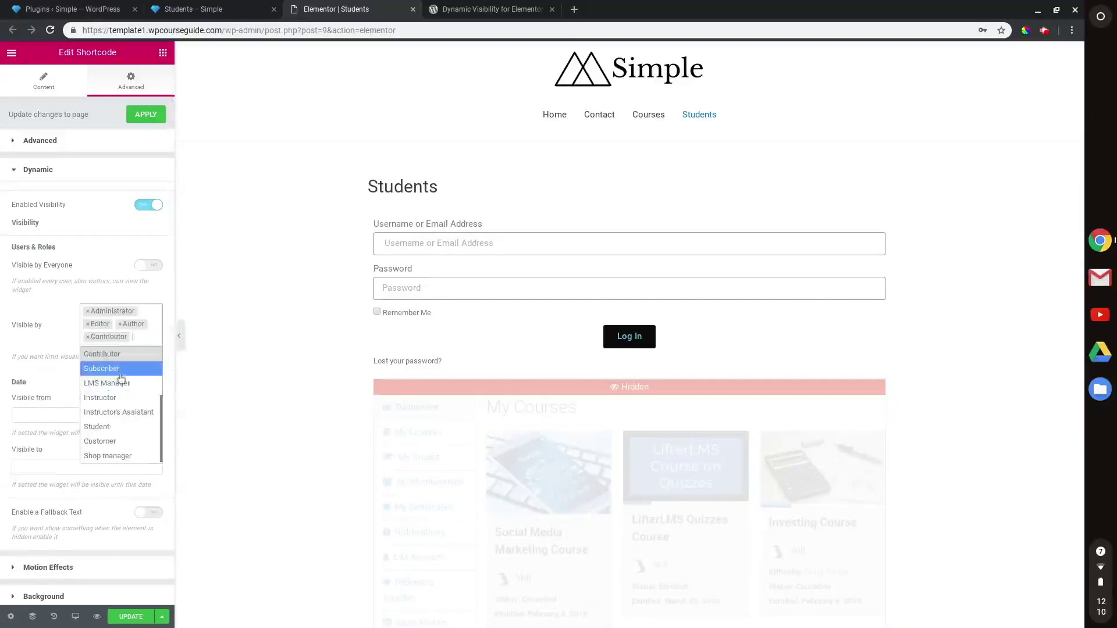
{"action": "left_click", "coordinate": [99, 427]}
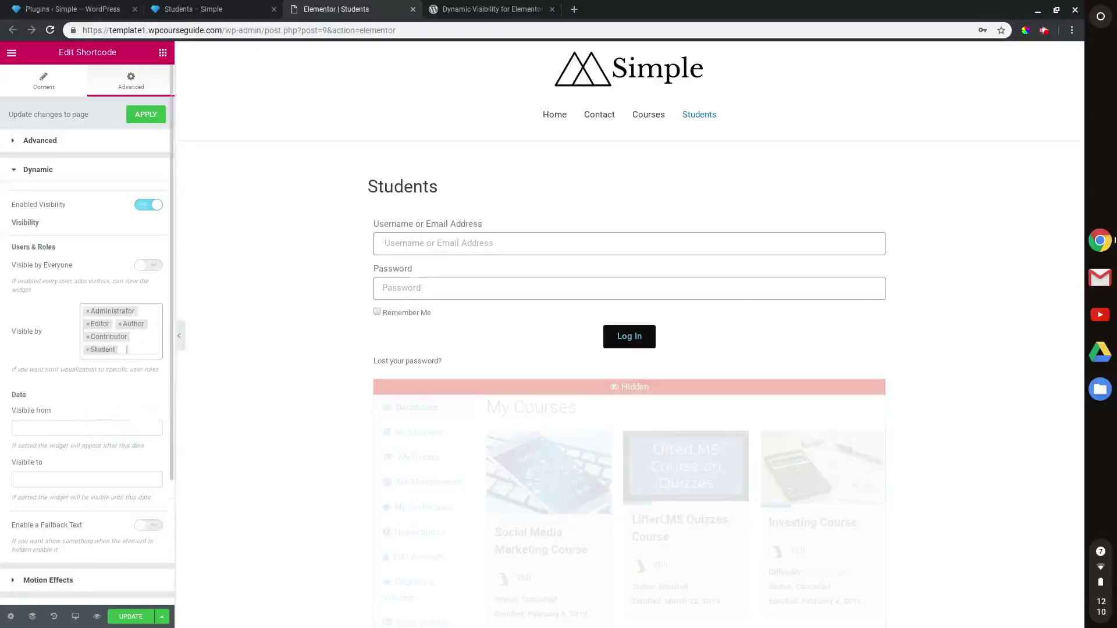
{"action": "left_click", "coordinate": [126, 345]}
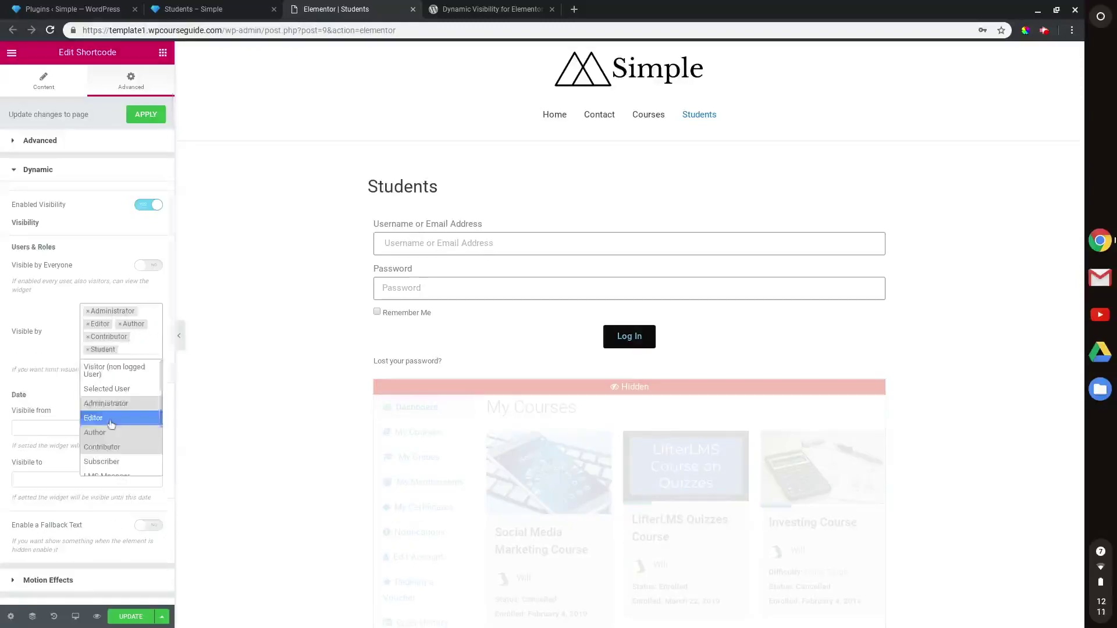
{"action": "scroll", "coordinate": [119, 445], "scroll_direction": "up", "scroll_amount": 5}
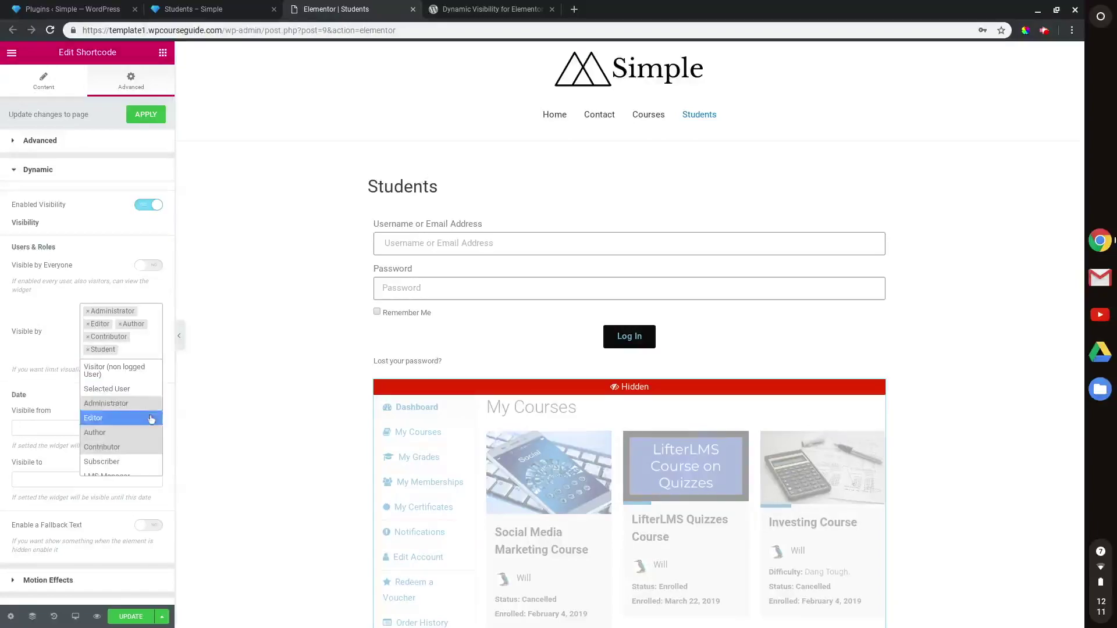
- Glance at the live Students page, then save the visibility changes with UPDATE
{"action": "left_click", "coordinate": [1110, 241]}
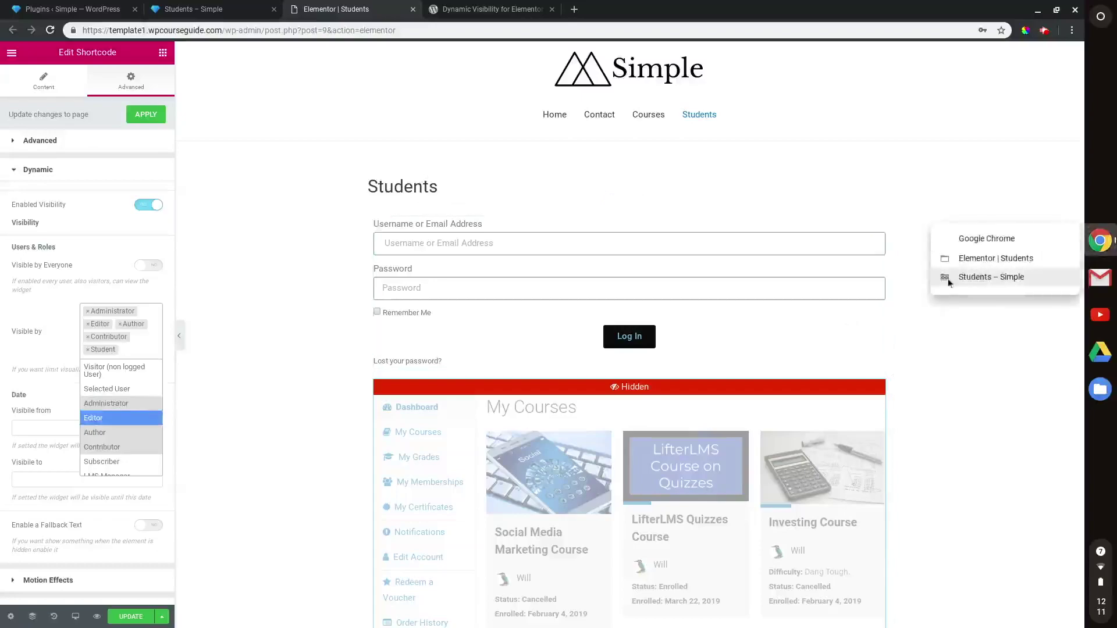
{"action": "left_click", "coordinate": [949, 278]}
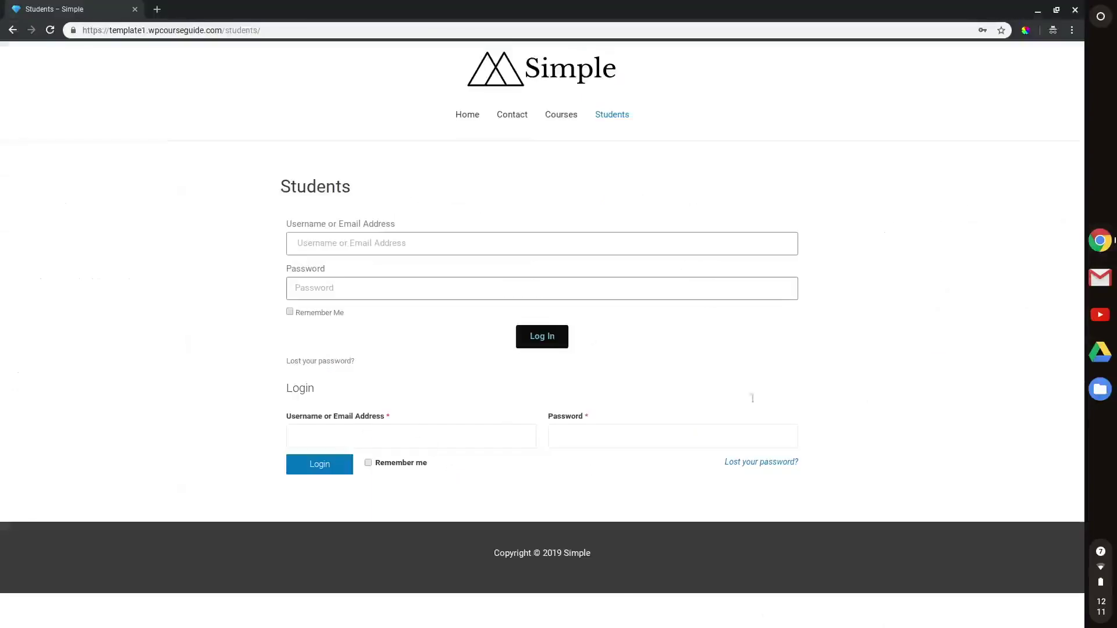
{"action": "left_click", "coordinate": [1037, 10]}
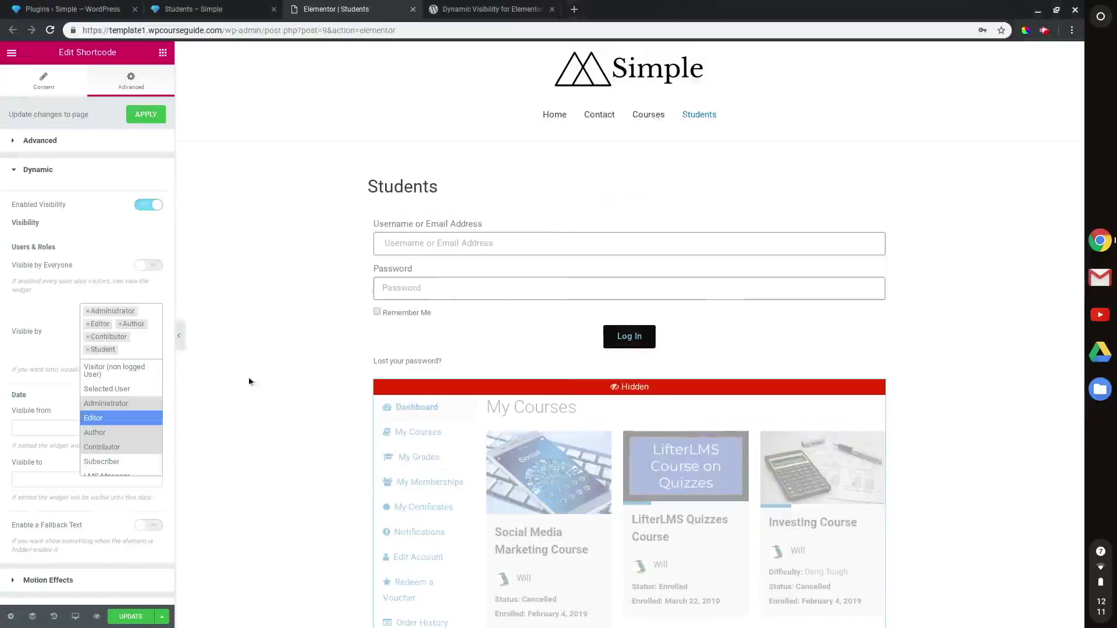
{"action": "left_click", "coordinate": [50, 313]}
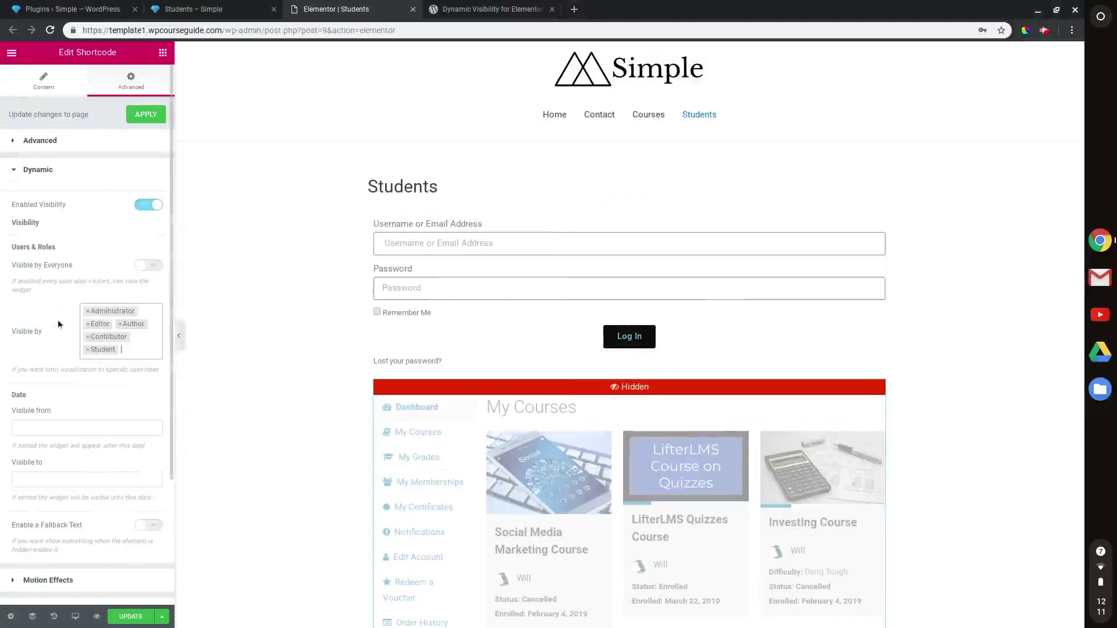
{"action": "left_click", "coordinate": [128, 617]}
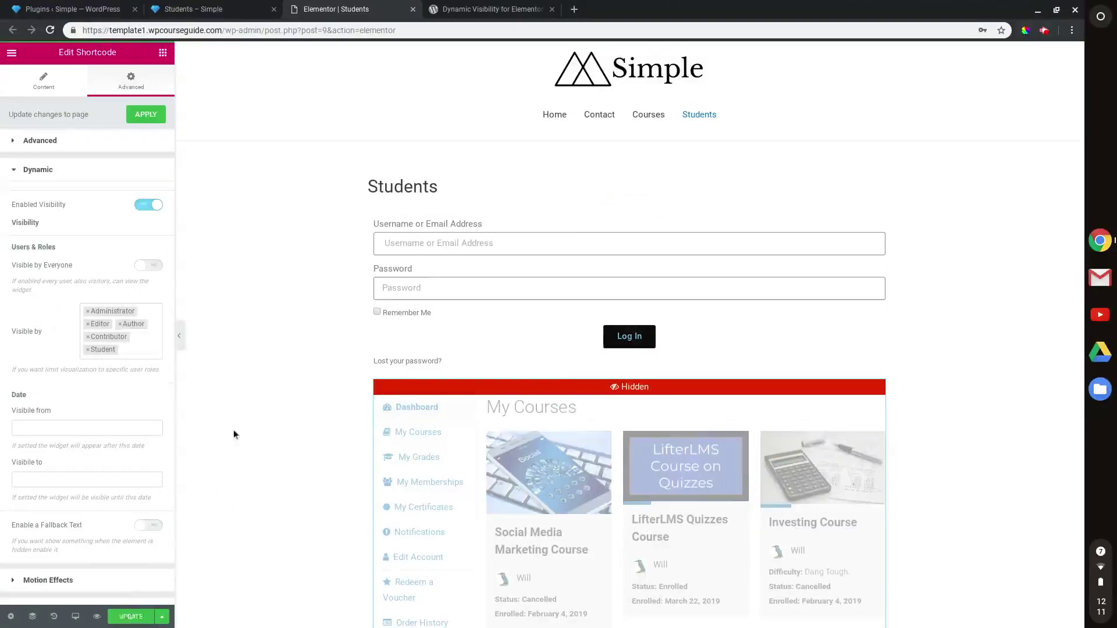
{"action": "left_click", "coordinate": [1101, 241]}
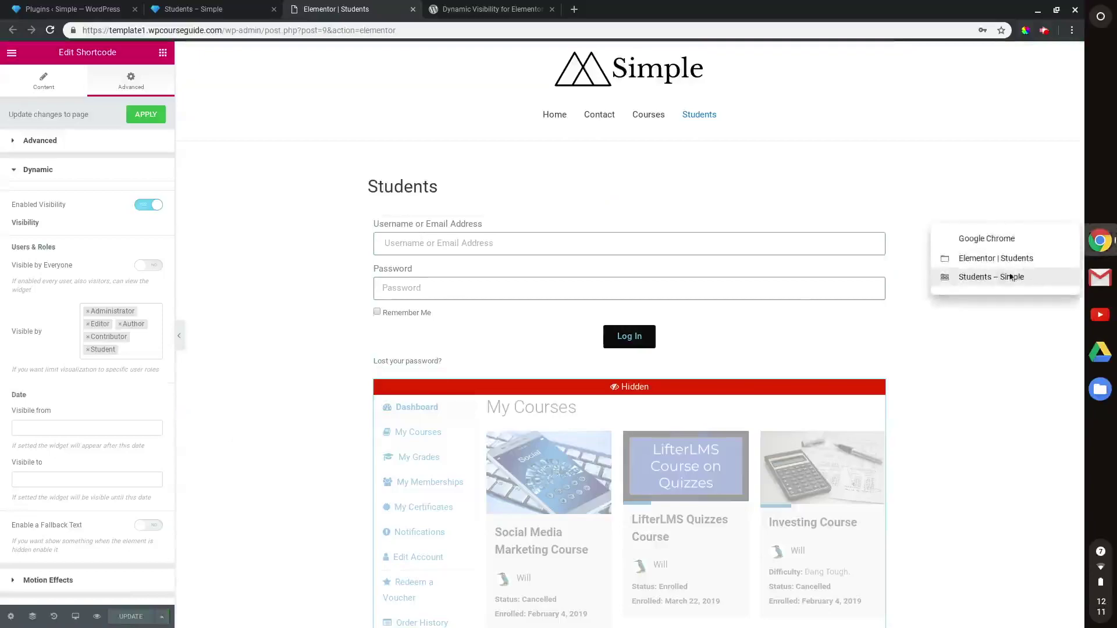
{"action": "left_click", "coordinate": [1005, 278]}
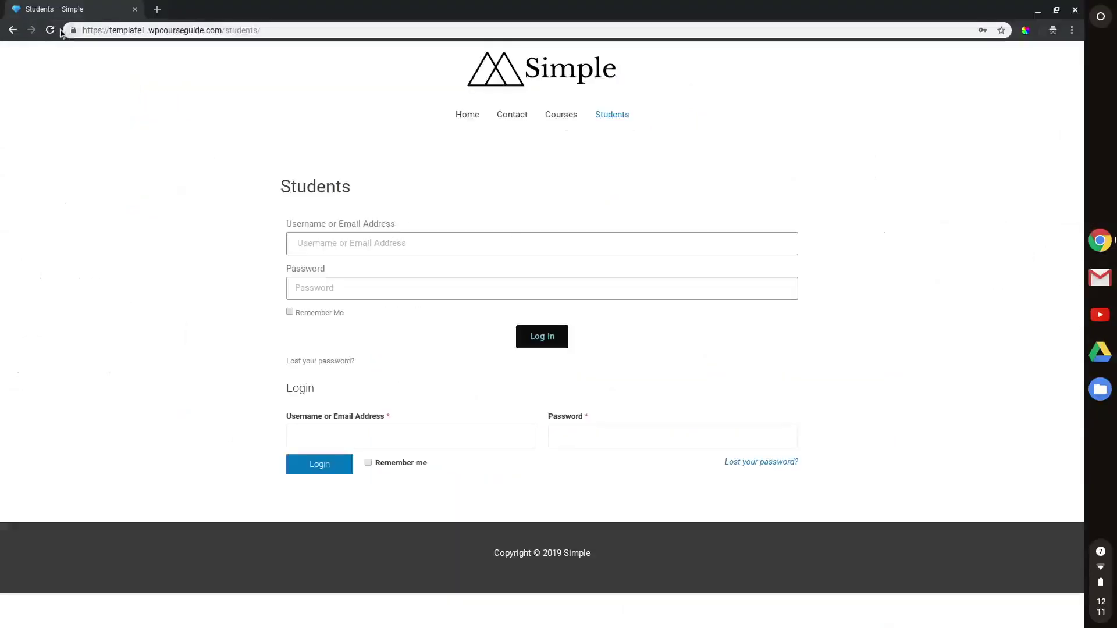
- Reload the live Students page showing only the login form, then fill it from Chrome's saved login
{"action": "left_click", "coordinate": [50, 30]}
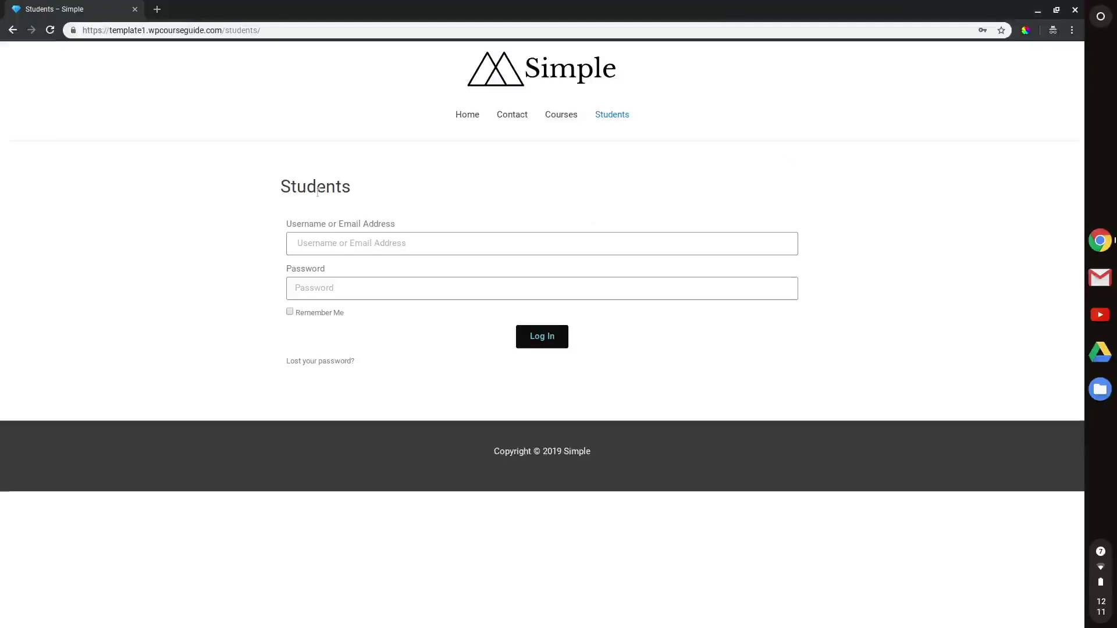
{"action": "left_click", "coordinate": [1037, 10]}
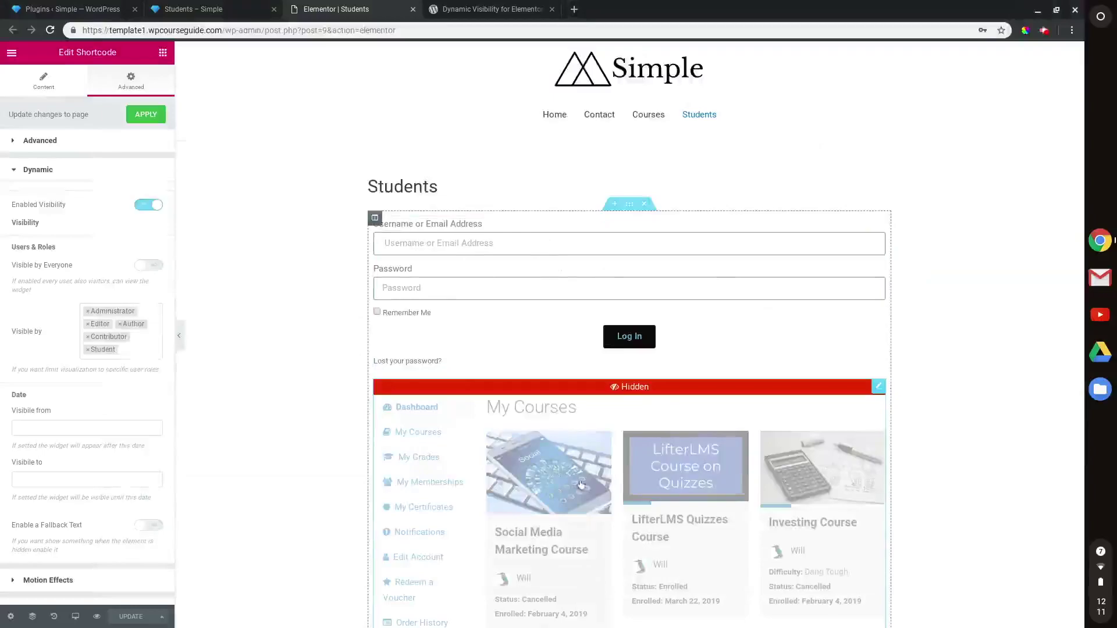
{"action": "left_click", "coordinate": [1099, 240]}
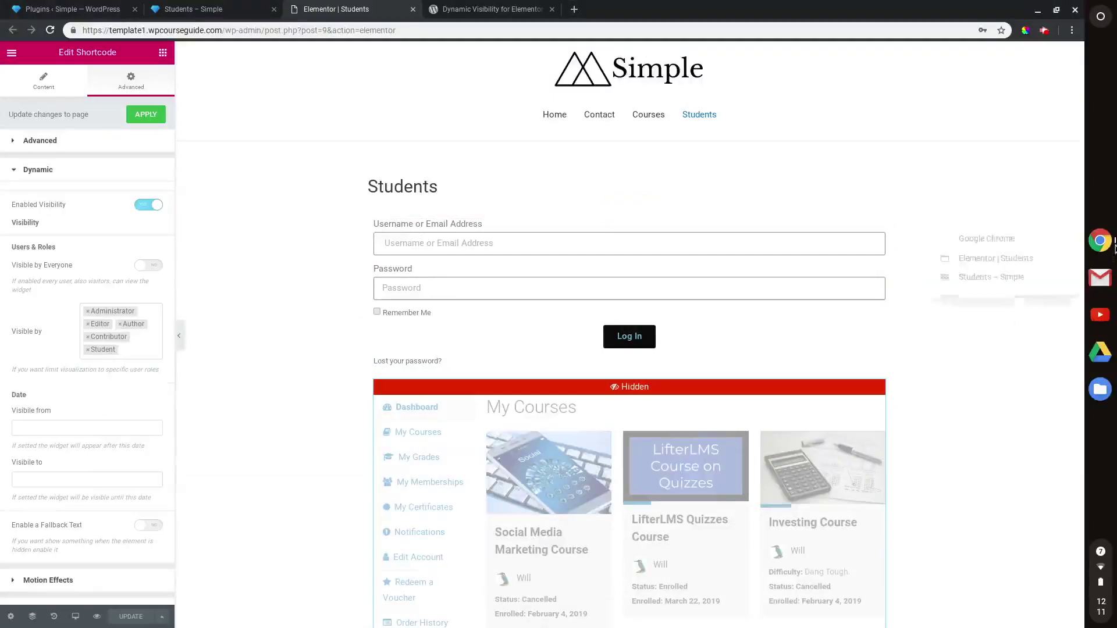
{"action": "left_click", "coordinate": [1001, 278]}
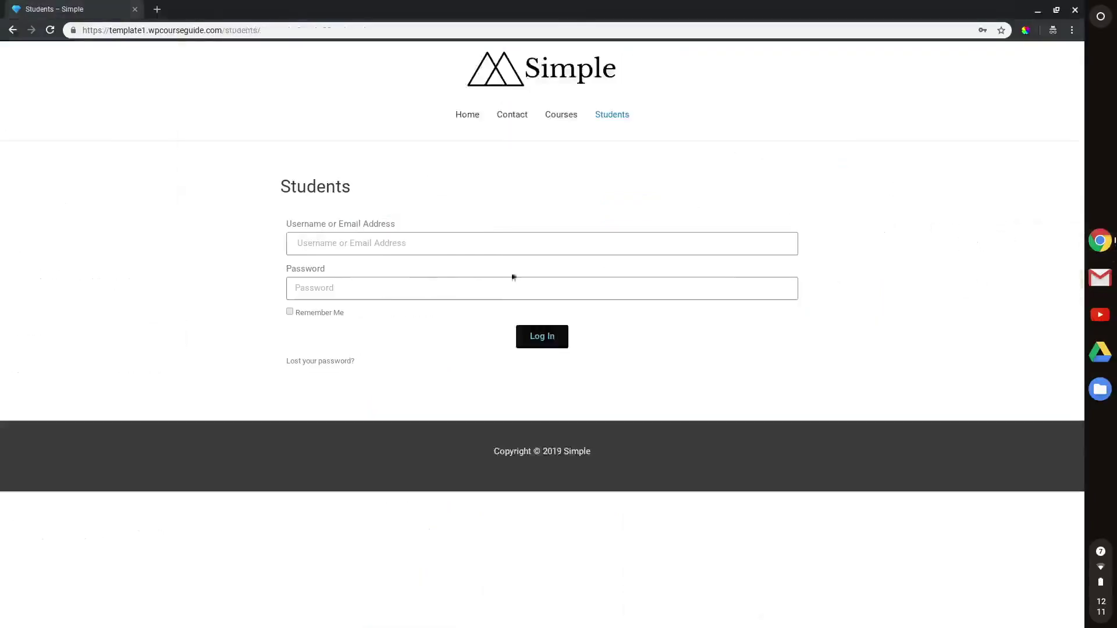
{"action": "left_click", "coordinate": [329, 243]}
- Log in with the saved account and bring the live Students page to the front
{"action": "left_click", "coordinate": [358, 274]}
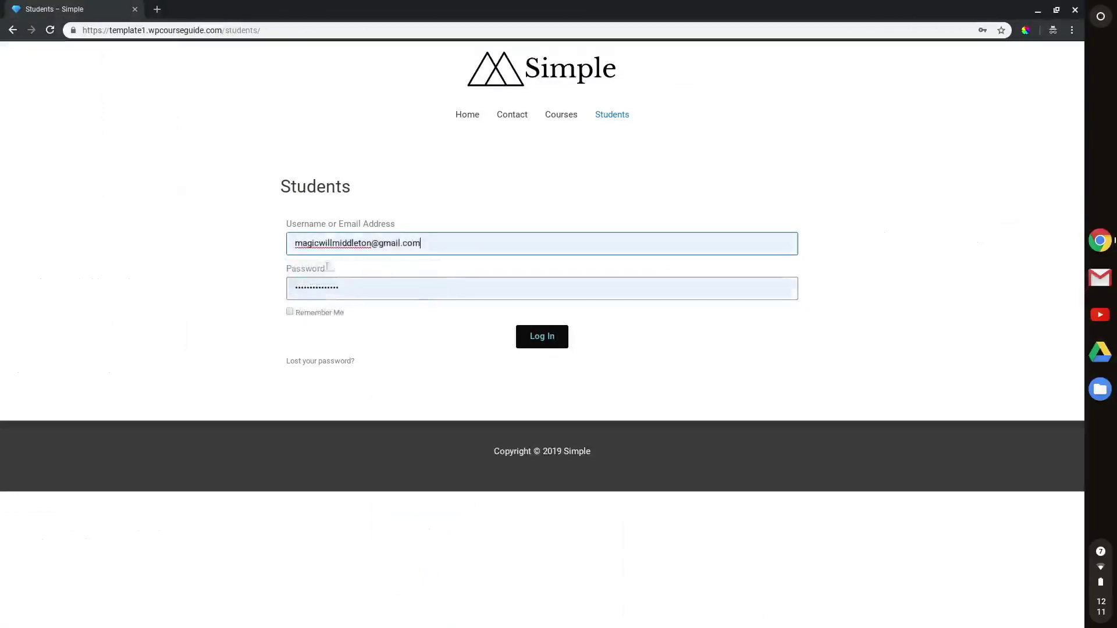
{"action": "left_click", "coordinate": [557, 343]}
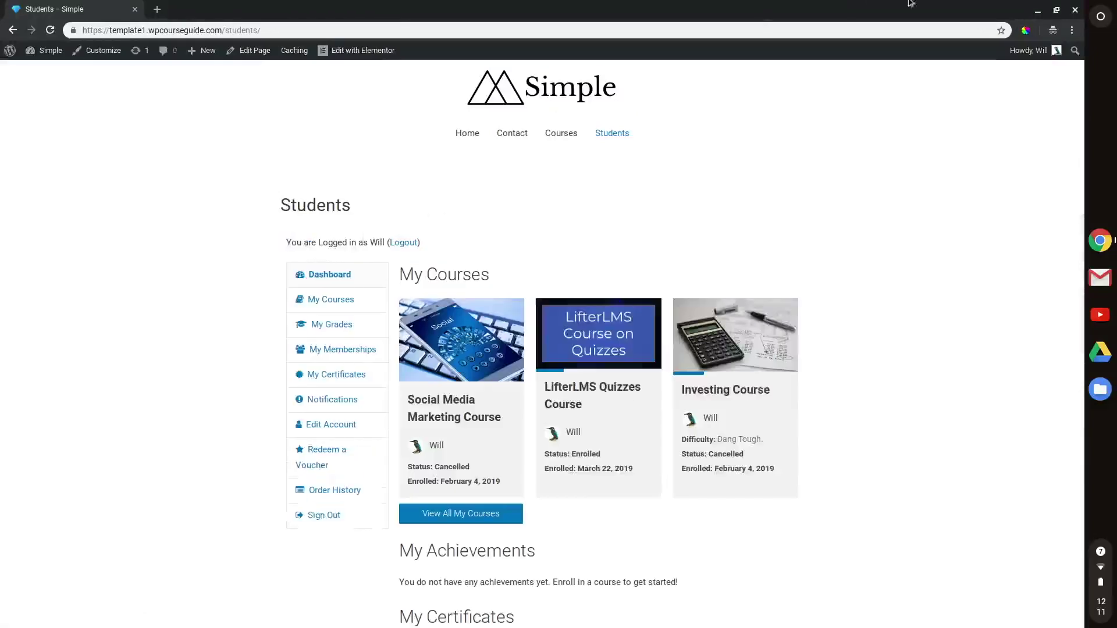
{"action": "key", "text": "alt+Tab"}
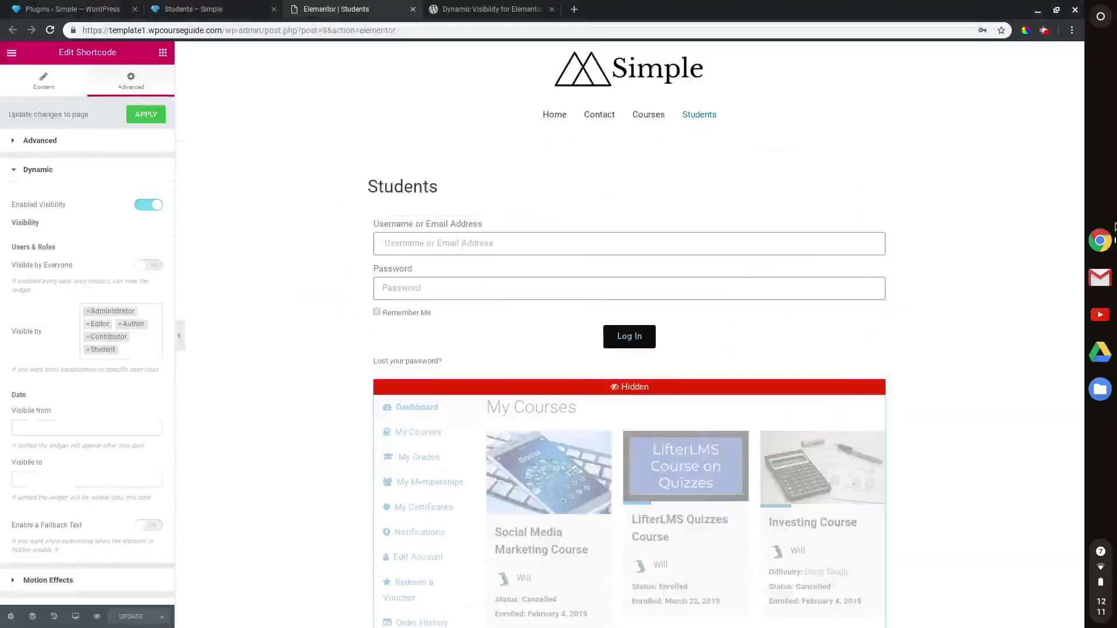
{"action": "left_click", "coordinate": [1100, 240]}
{"action": "left_click", "coordinate": [989, 277]}
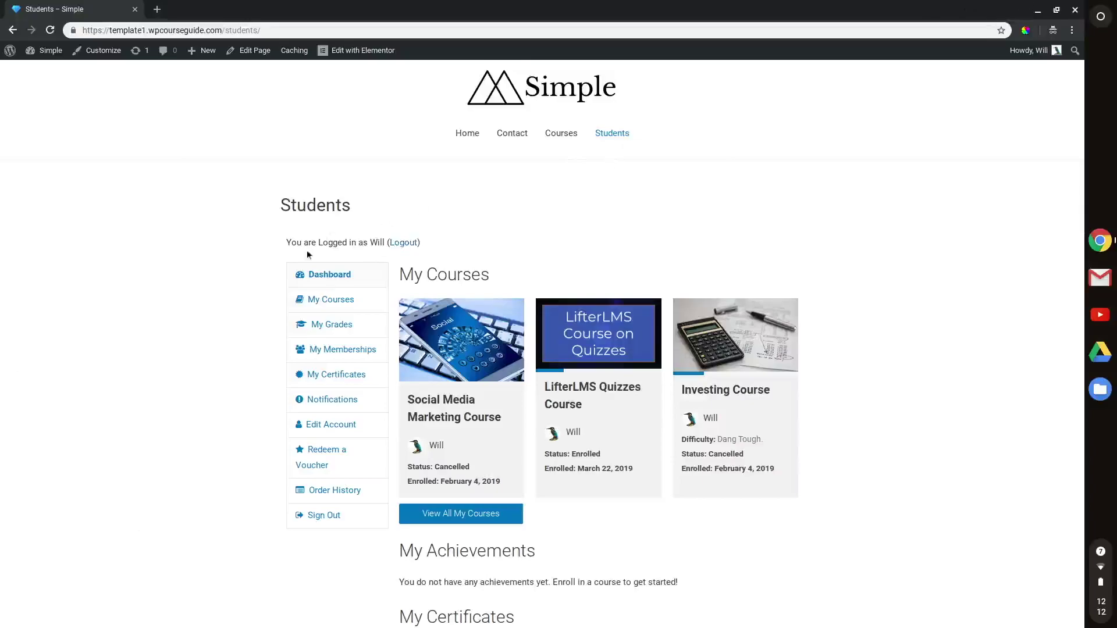
- Minimize the live page and select the Login widget in the Elementor editor
{"action": "left_click_drag", "start_coordinate": [291, 246], "coordinate": [286, 245]}
{"action": "left_click", "coordinate": [1035, 9]}
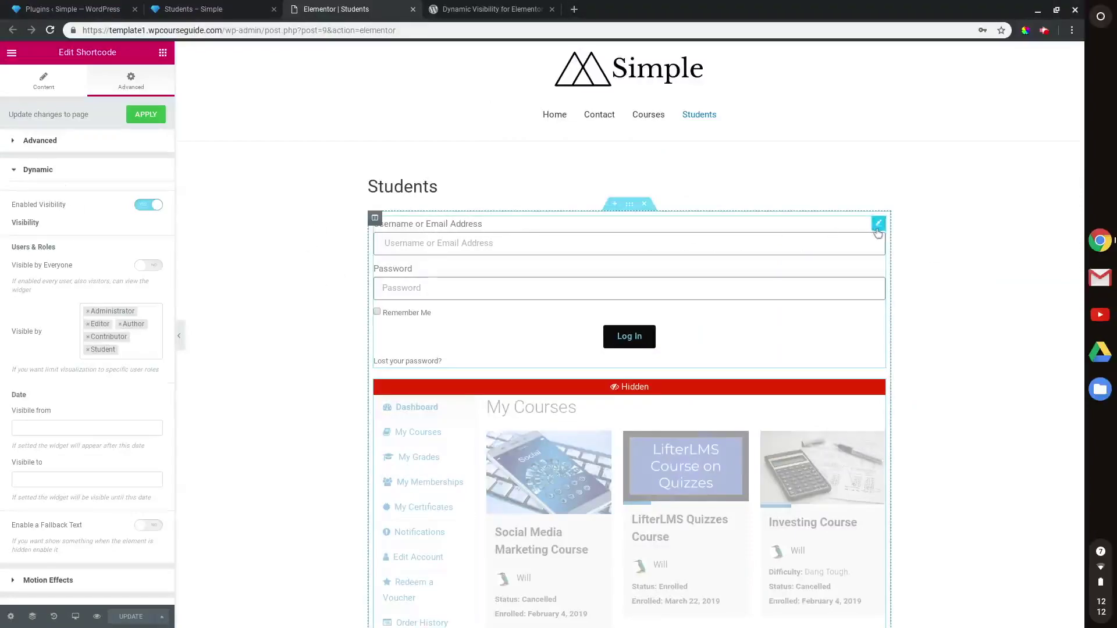
{"action": "left_click", "coordinate": [878, 224]}
- Turn on Dynamic Visibility for the Login widget, restricted to Visitor (non logged User)
{"action": "left_click", "coordinate": [132, 88]}
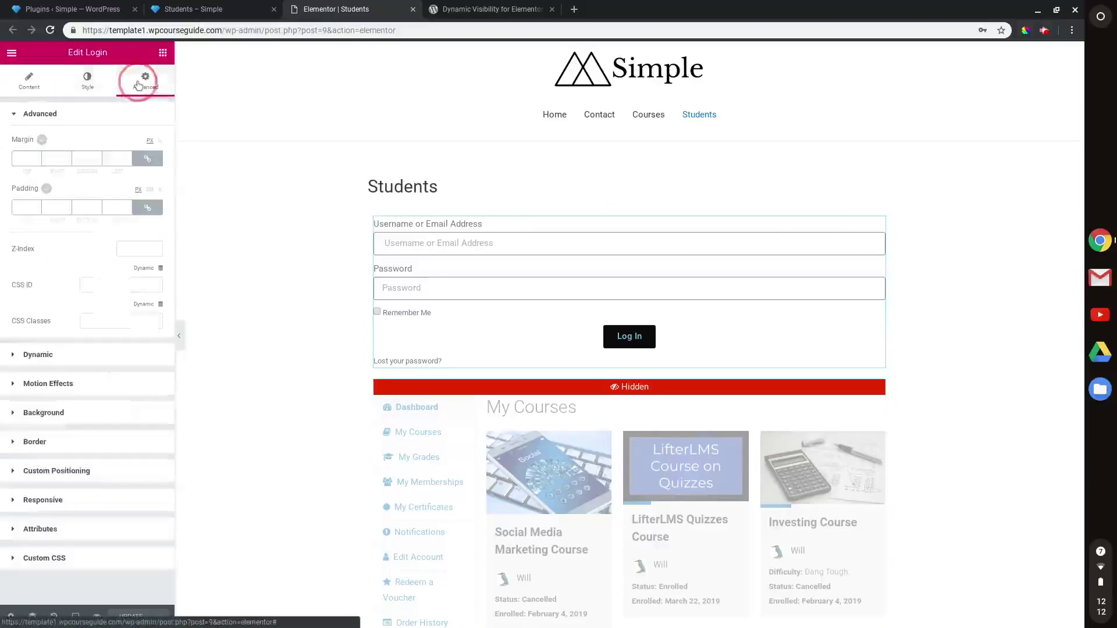
{"action": "left_click", "coordinate": [70, 354]}
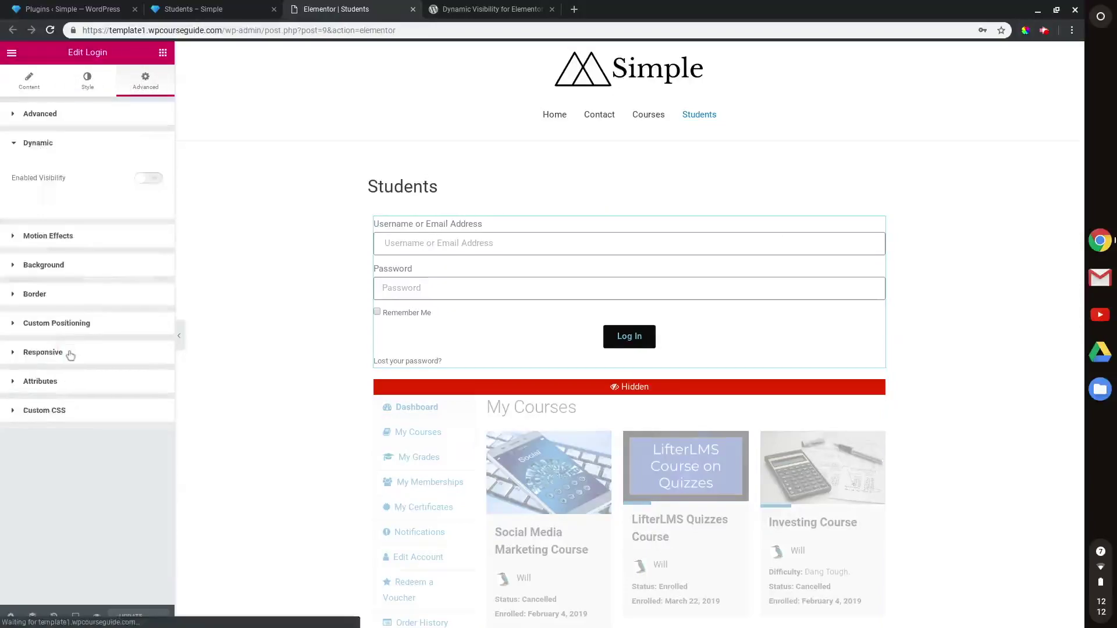
{"action": "left_click", "coordinate": [149, 178]}
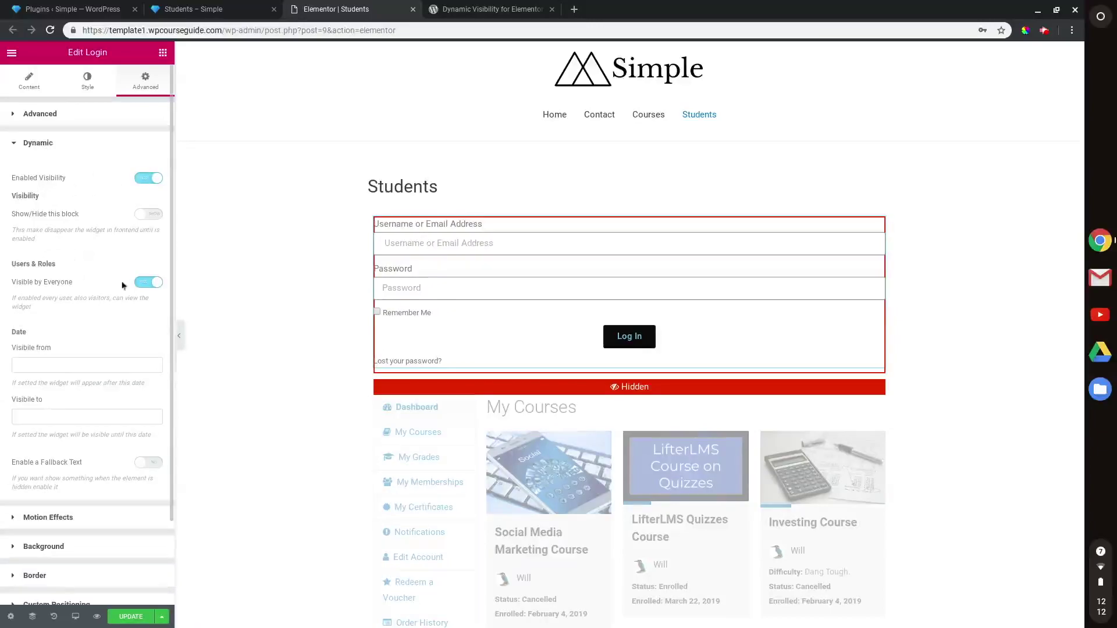
{"action": "left_click", "coordinate": [149, 283]}
{"action": "left_click", "coordinate": [149, 285]}
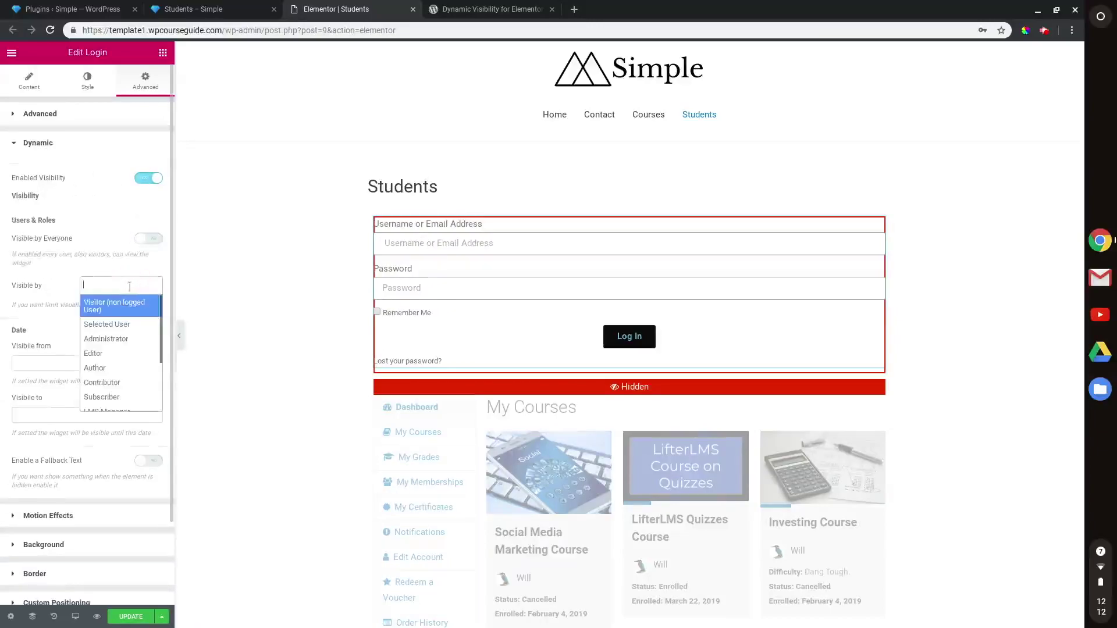
{"action": "left_click", "coordinate": [114, 309]}
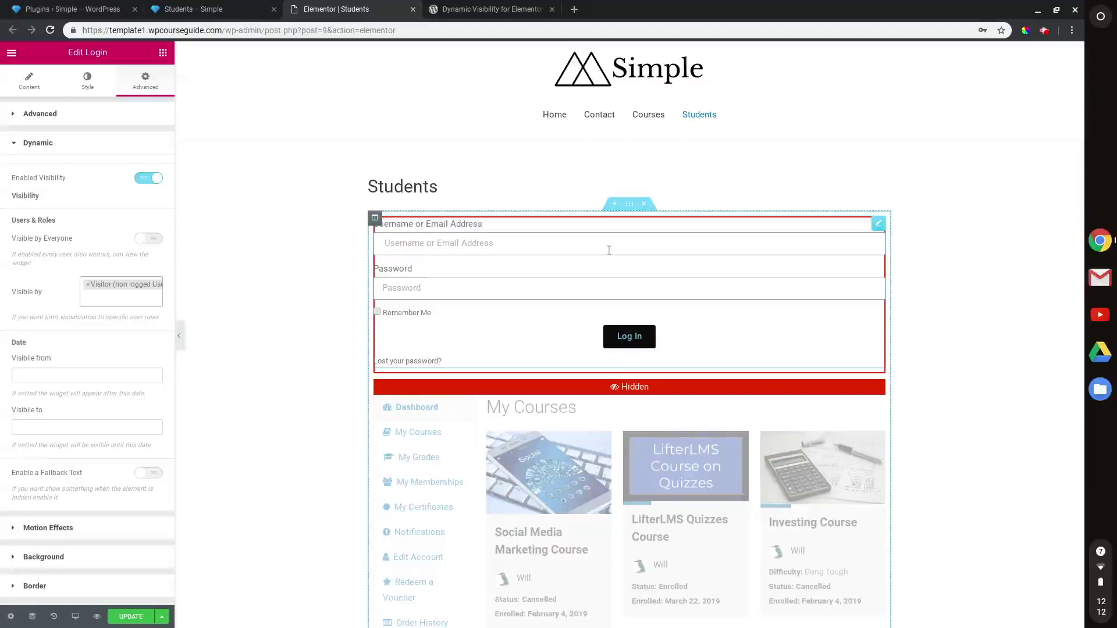
- Bring the live Students page window back to the front
{"action": "scroll", "coordinate": [608, 250], "scroll_direction": "down", "scroll_amount": 2}
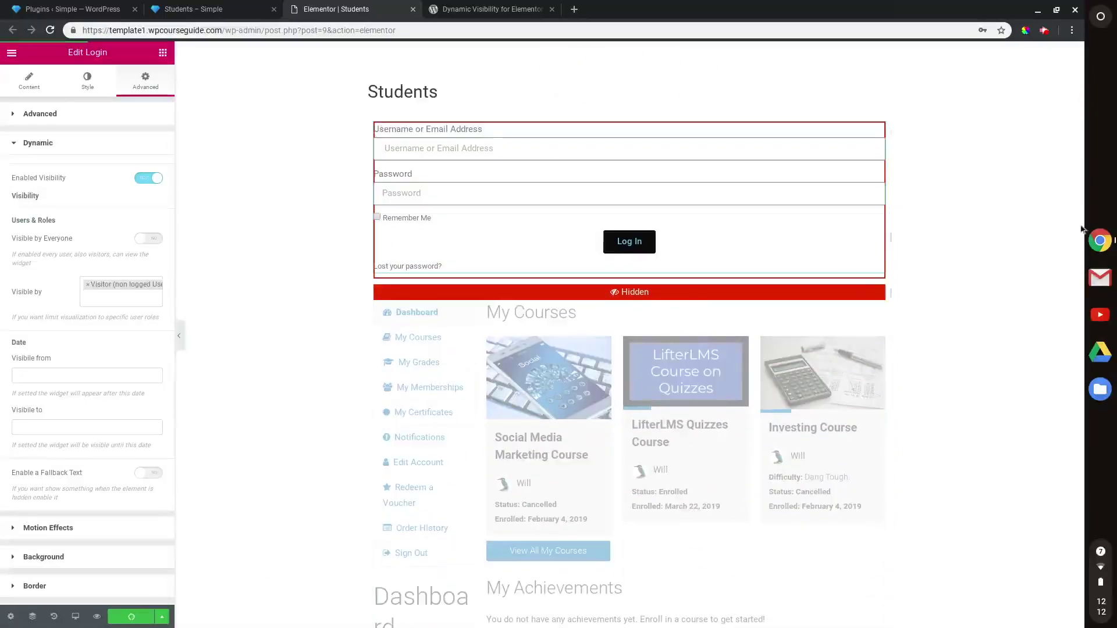
{"action": "left_click", "coordinate": [1108, 239]}
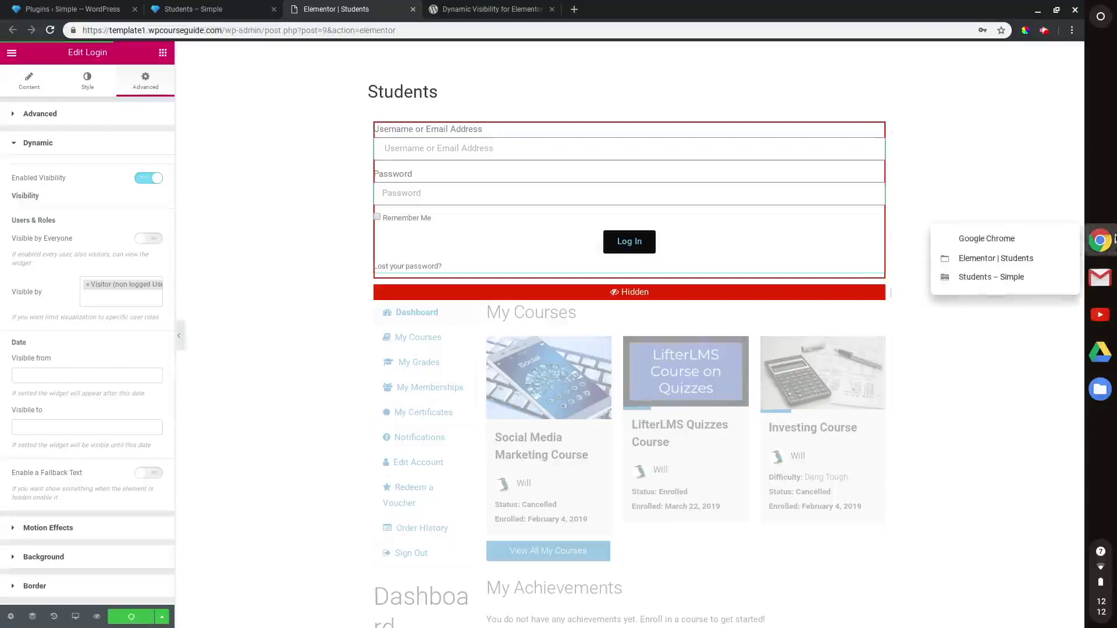
{"action": "left_click", "coordinate": [984, 277]}
- Reload the live Students page and sign out of the site
{"action": "left_click", "coordinate": [50, 29]}
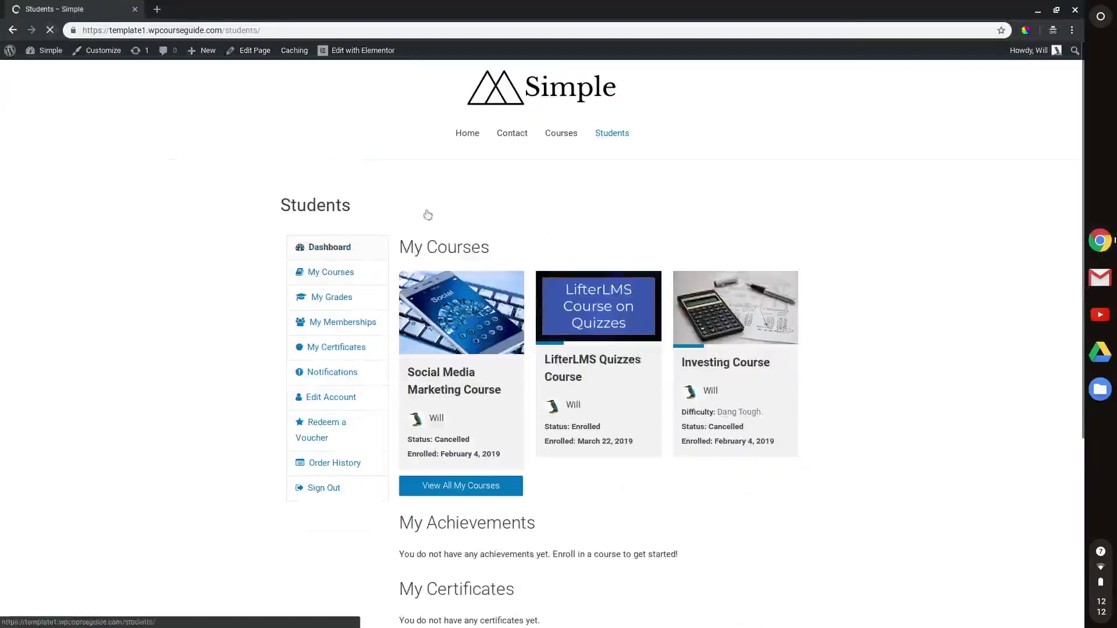
{"action": "scroll", "coordinate": [437, 230], "scroll_direction": "down", "scroll_amount": 2}
{"action": "scroll", "coordinate": [420, 248], "scroll_direction": "down", "scroll_amount": 2}
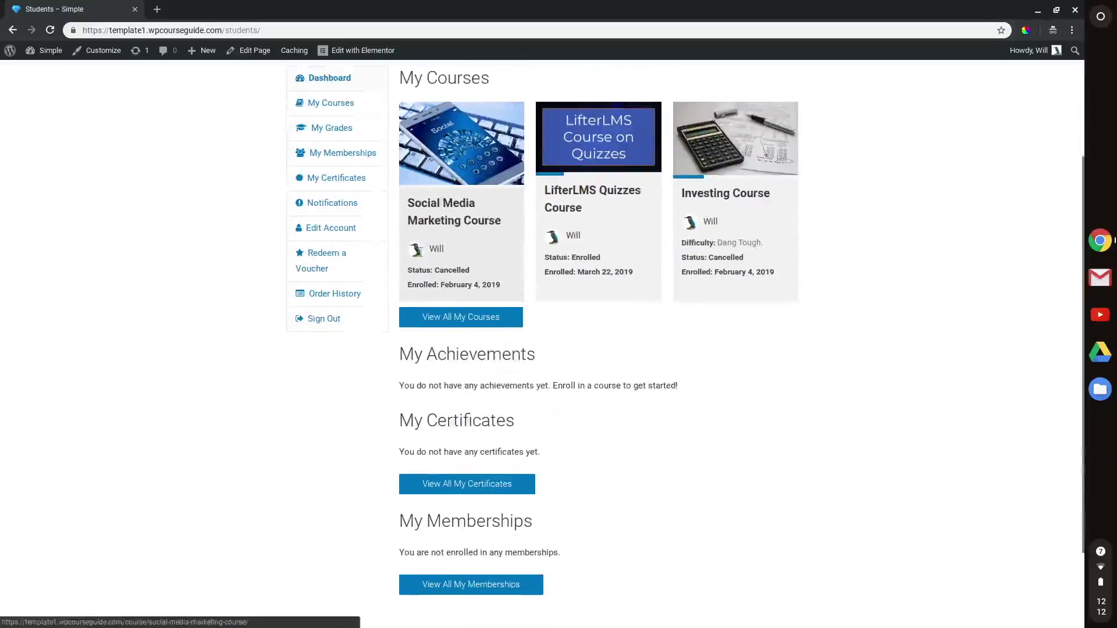
{"action": "scroll", "coordinate": [424, 312], "scroll_direction": "up", "scroll_amount": 3}
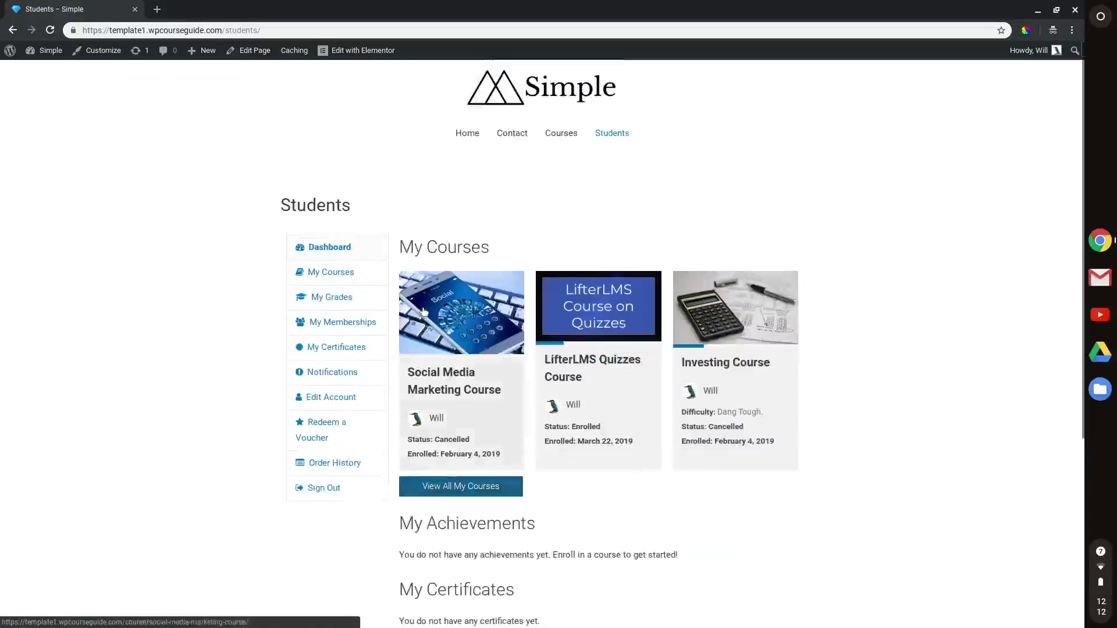
{"action": "left_click", "coordinate": [315, 490]}
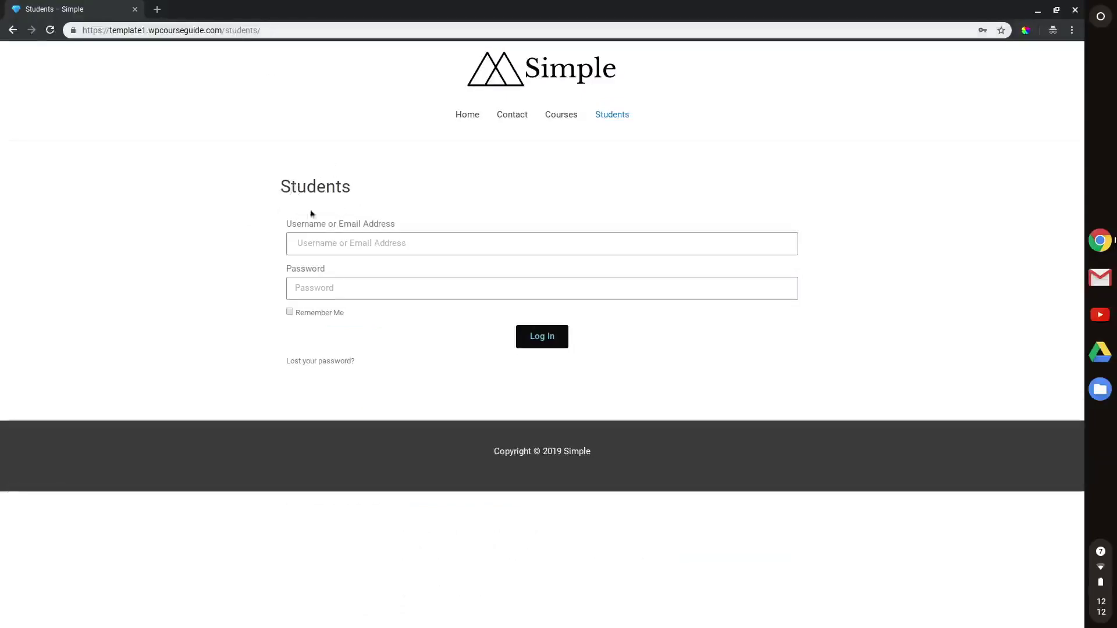
{"action": "key", "text": "Return"}
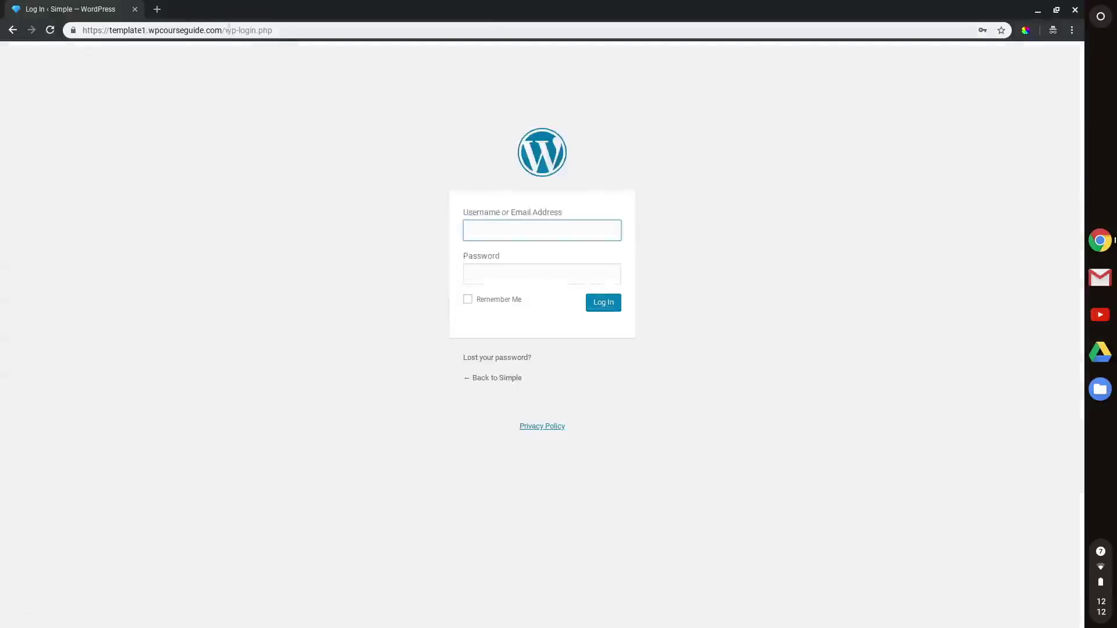
- Go to the site's home page and open the Students page while logged out
{"action": "left_click_drag", "start_coordinate": [273, 31], "coordinate": [233, 30]}
{"action": "key", "text": "BackSpace"}
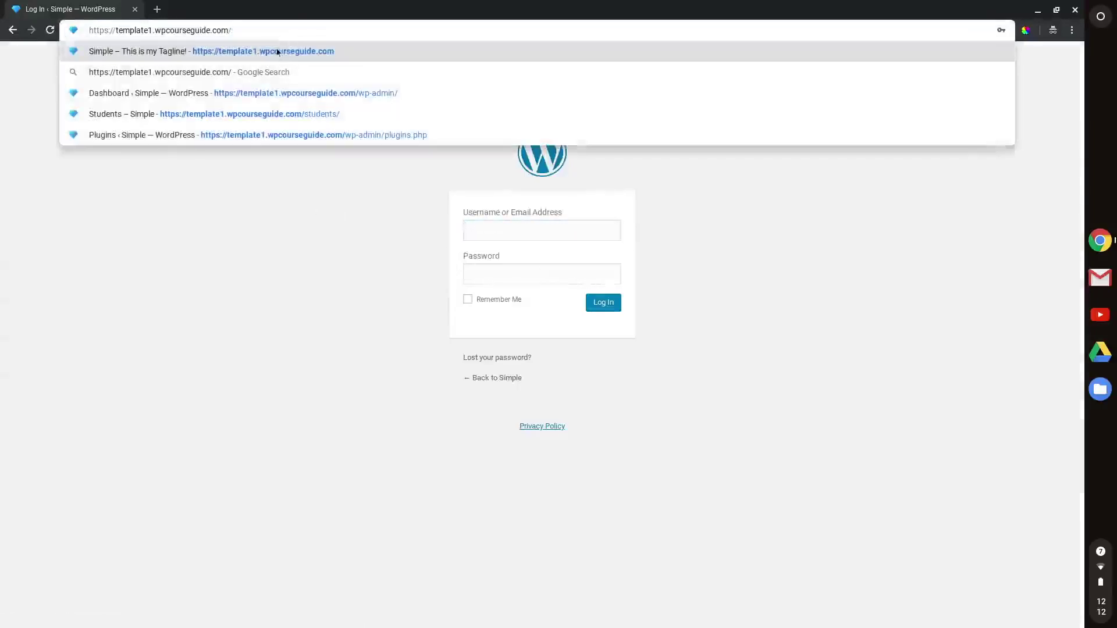
{"action": "left_click", "coordinate": [349, 51]}
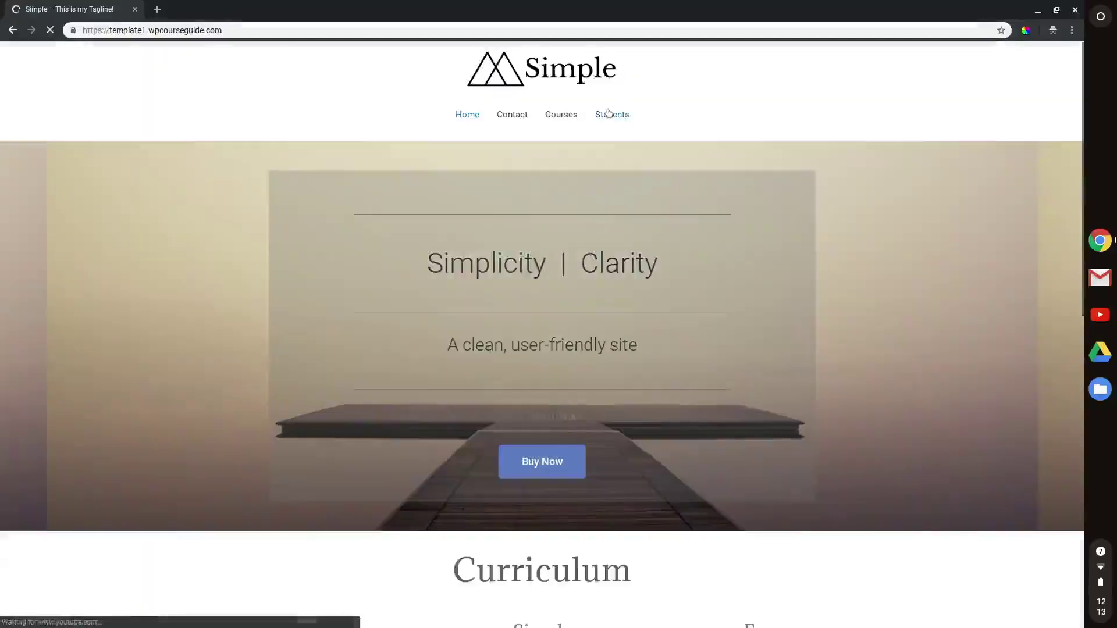
{"action": "left_click", "coordinate": [612, 114]}
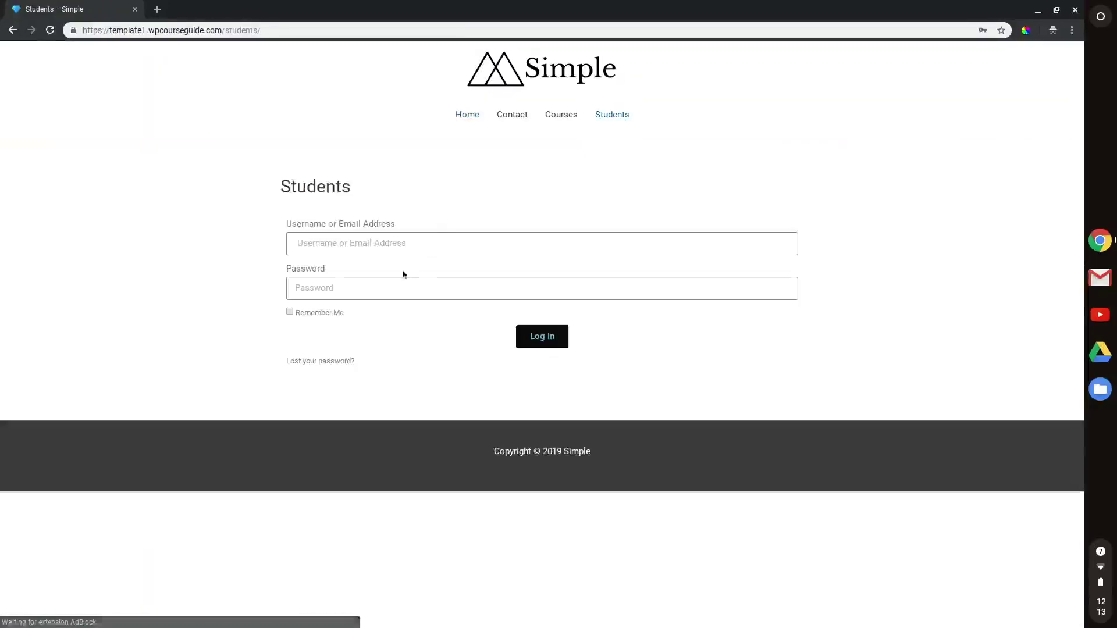
- Log back in with the saved credentials, check the page, and return to Elementor
{"action": "left_click", "coordinate": [390, 248]}
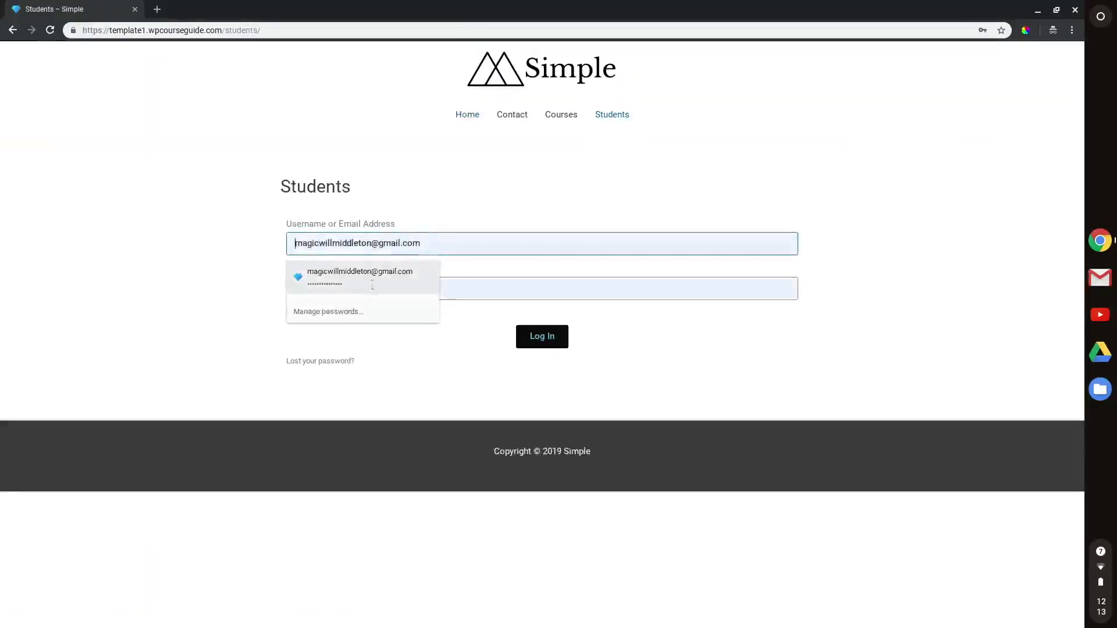
{"action": "left_click", "coordinate": [355, 273]}
{"action": "left_click", "coordinate": [531, 342]}
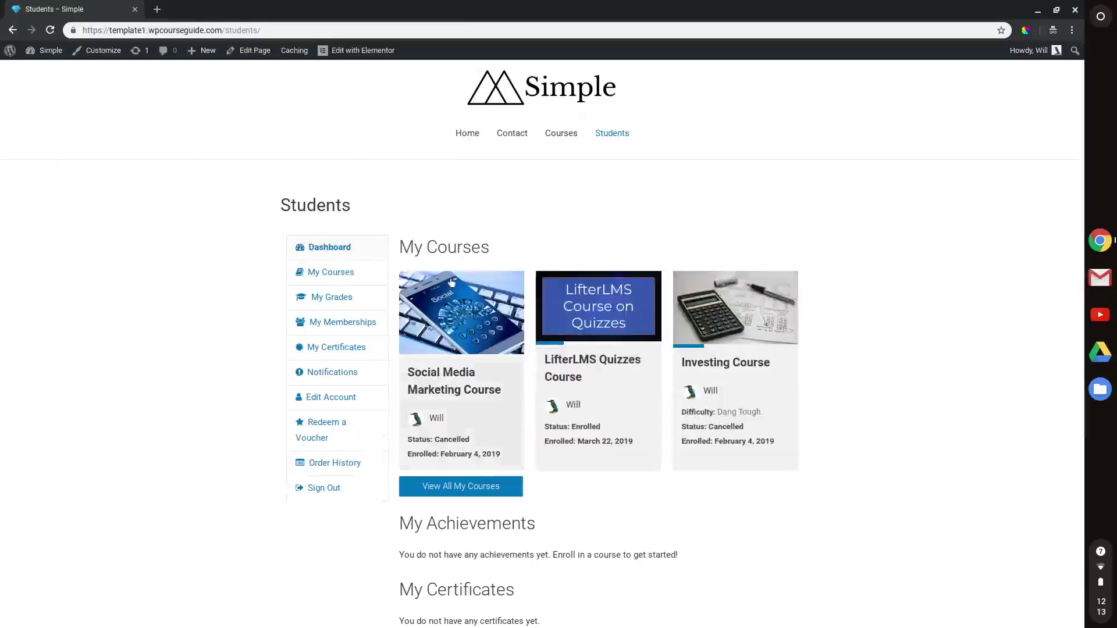
{"action": "scroll", "coordinate": [460, 265], "scroll_direction": "down", "scroll_amount": 3}
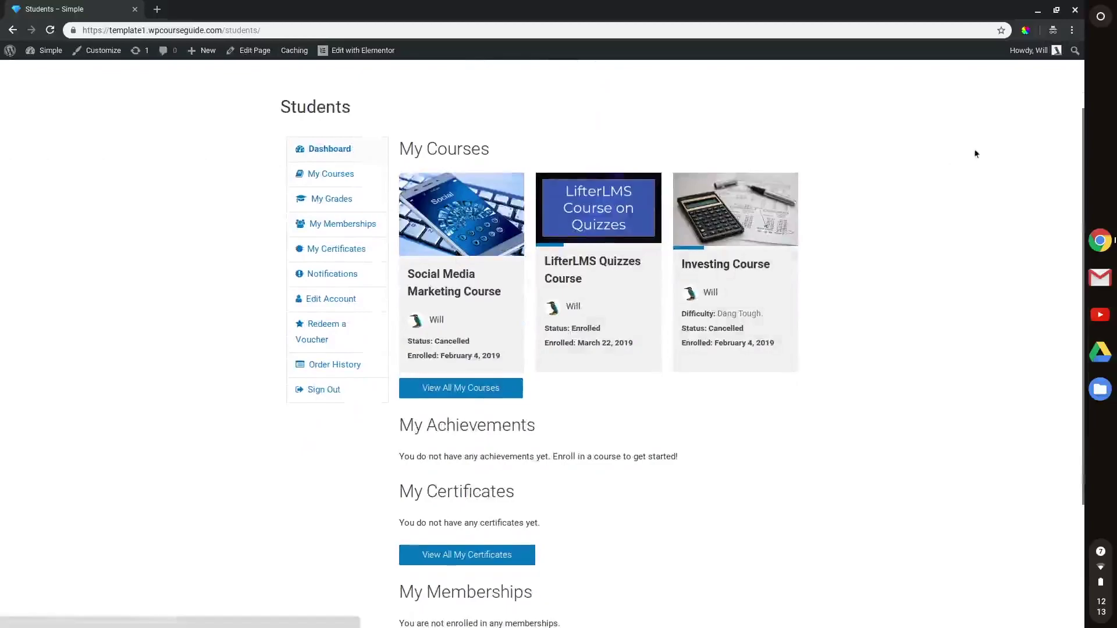
{"action": "key", "text": "alt+Tab"}
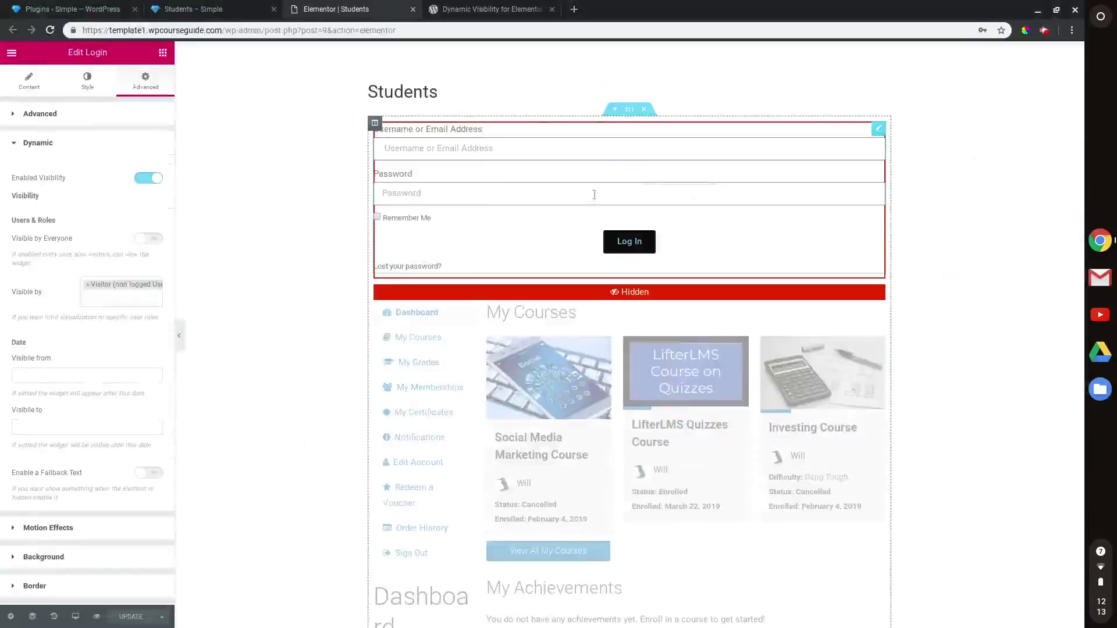
- Show the Login widget's Style tab with the Label section expanded
{"action": "left_click", "coordinate": [70, 82]}
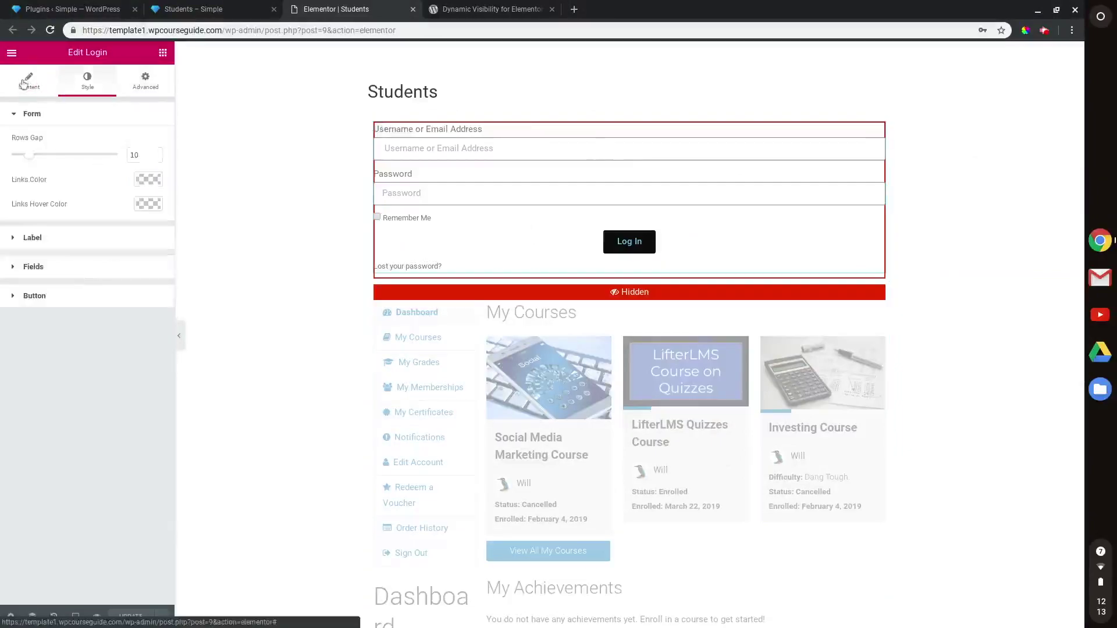
{"action": "left_click", "coordinate": [56, 237]}
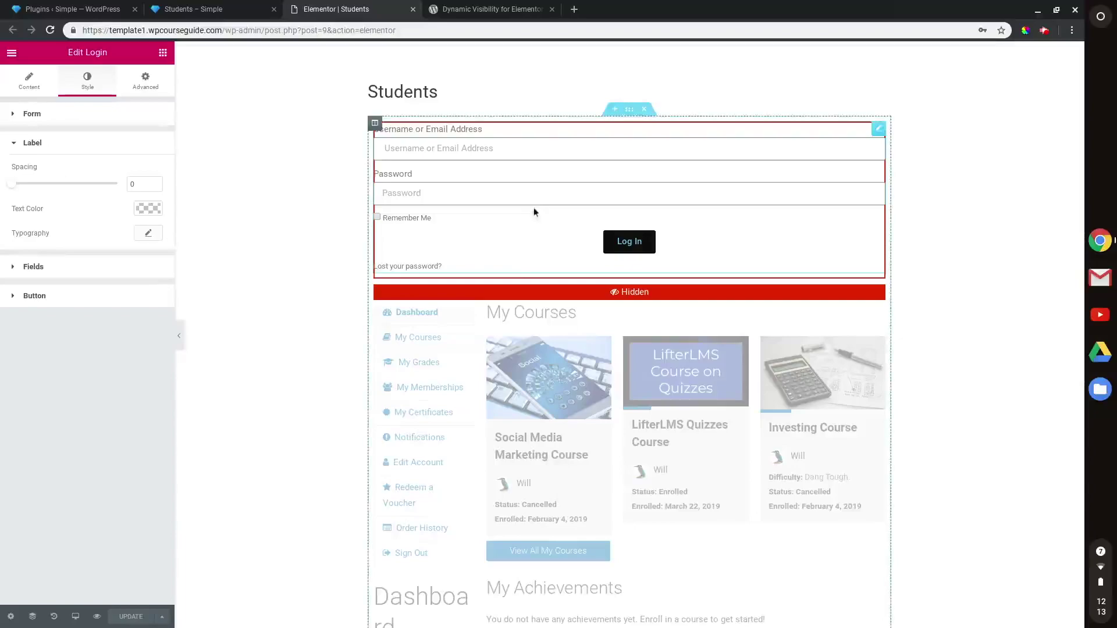